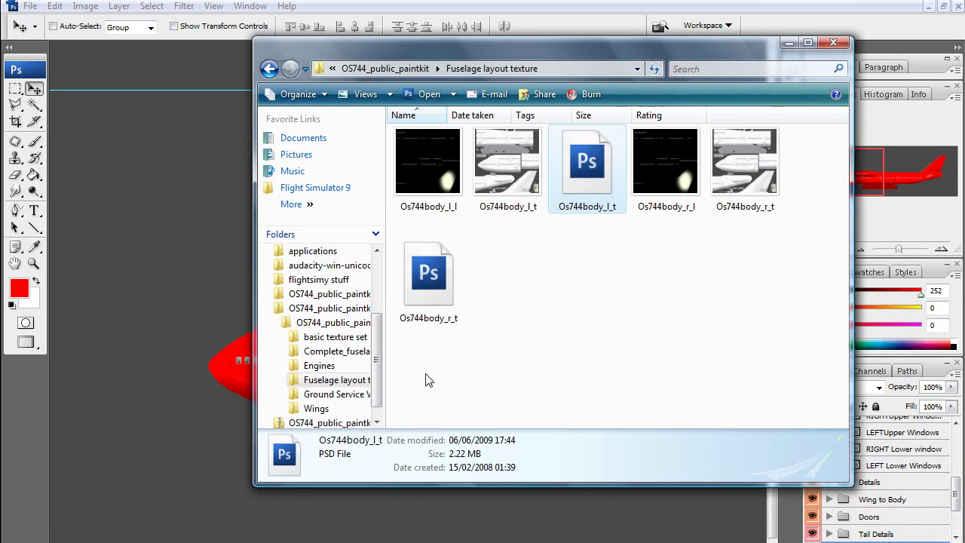
Open the Os744body_r_t bitmap from the Fuselage layout texture folder and send it from the photo viewer to Photoshop
double_click(746, 193)
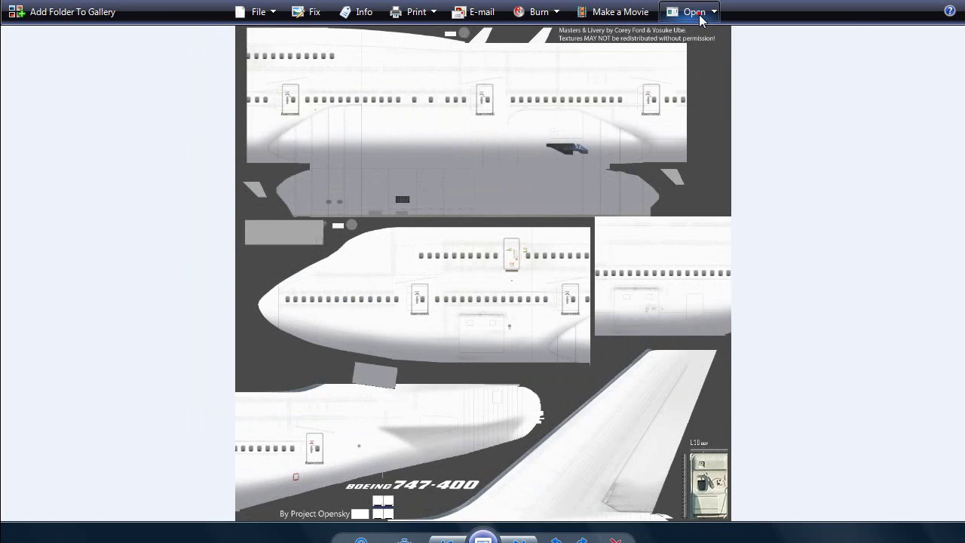
click(699, 12)
click(718, 67)
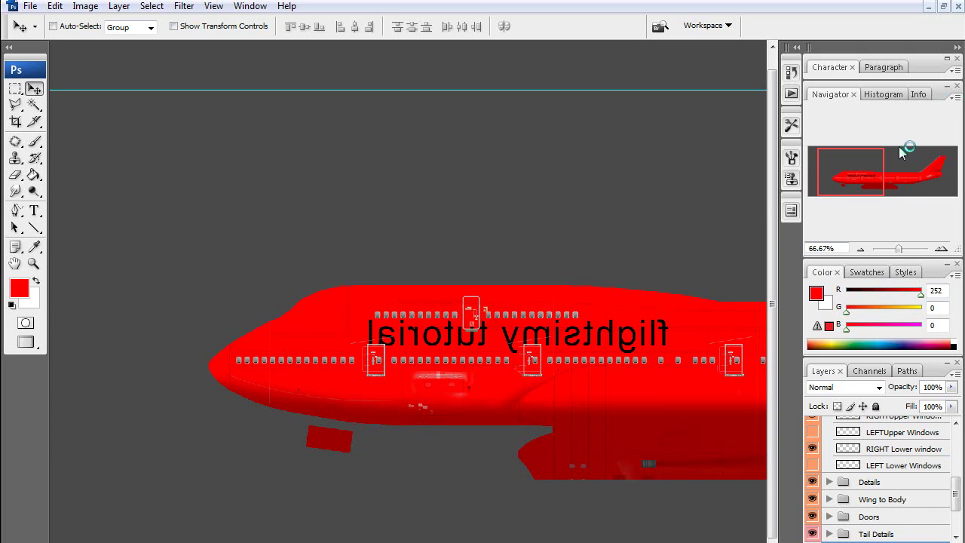
drag(844, 166, 877, 167)
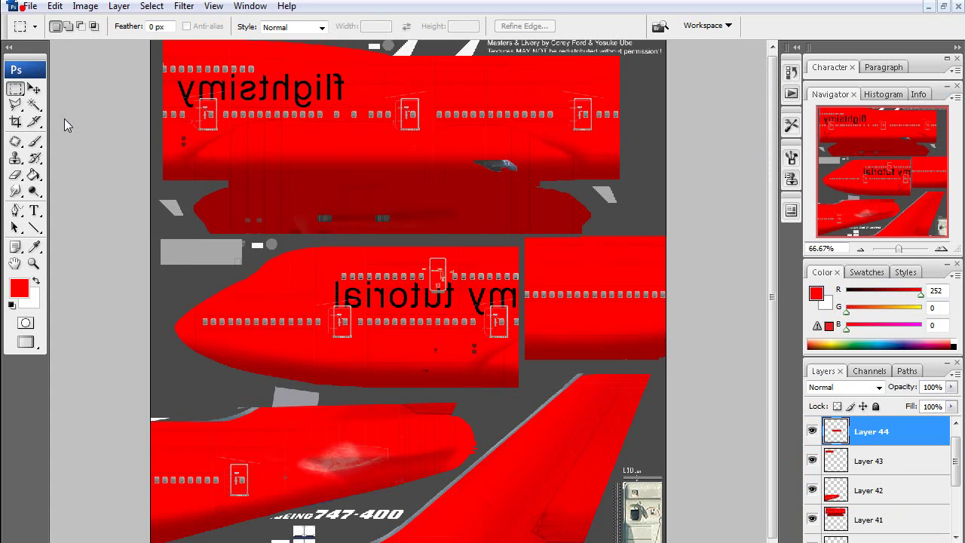
Save the right fuselage texture as a Windows 32-bit BMP, replacing Os744body_r_t.bmp in the Fuselage layout texture folder
click(30, 6)
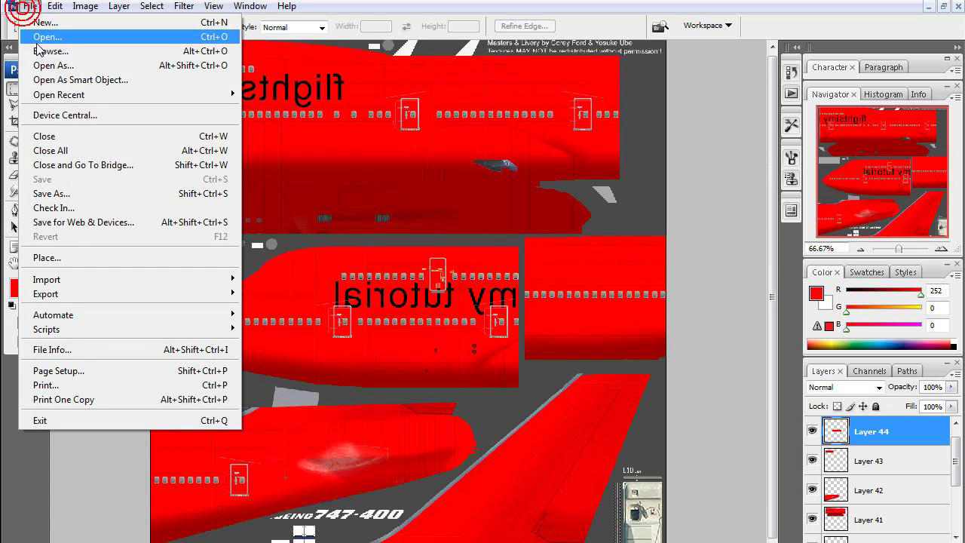
click(64, 194)
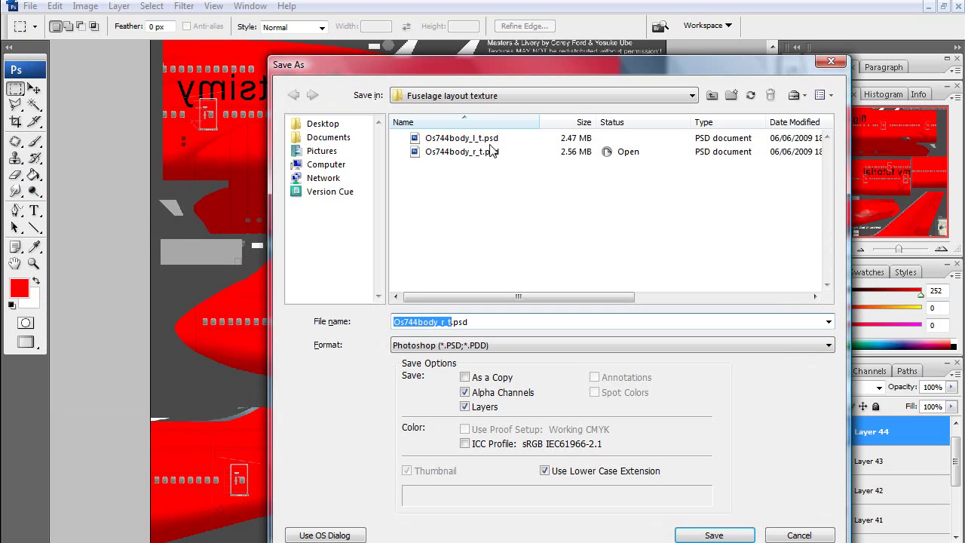
click(498, 345)
click(454, 369)
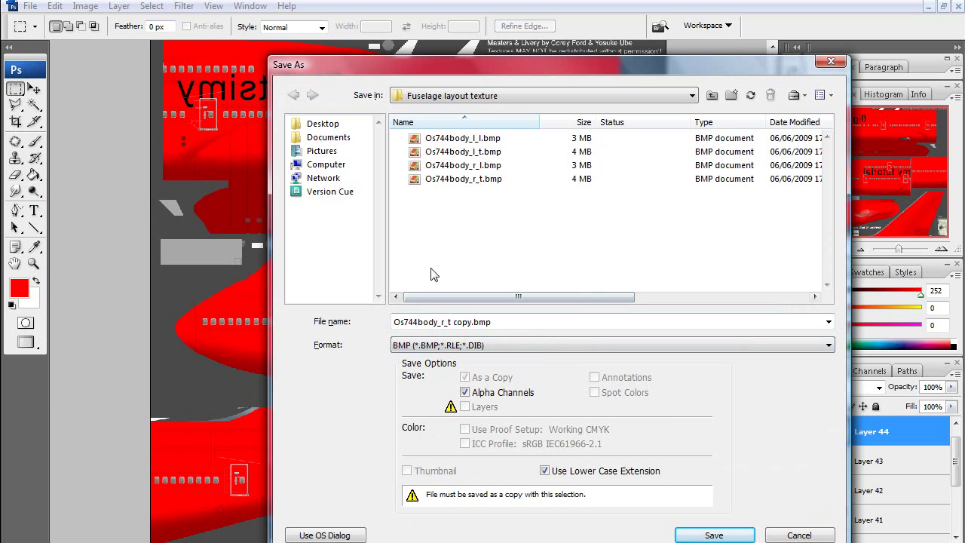
click(454, 178)
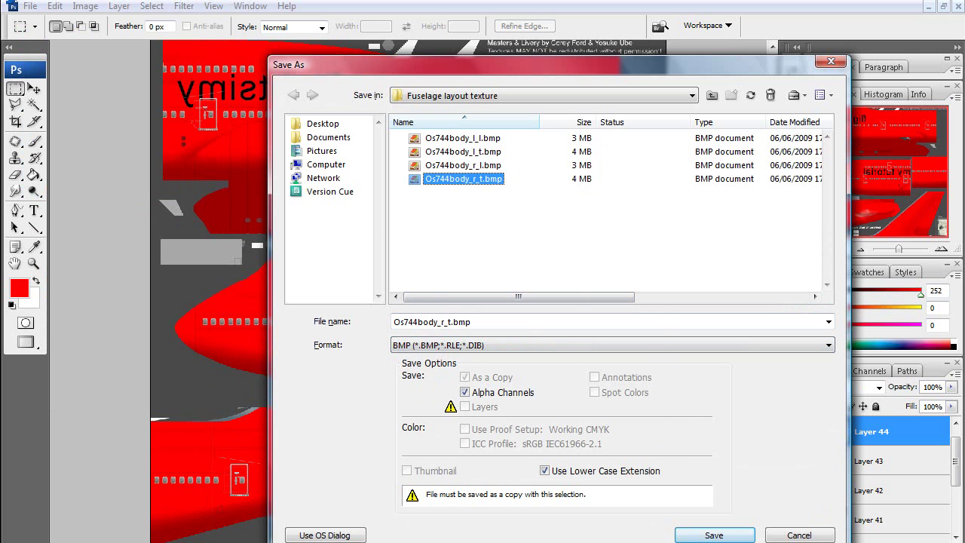
click(713, 536)
key(Return)
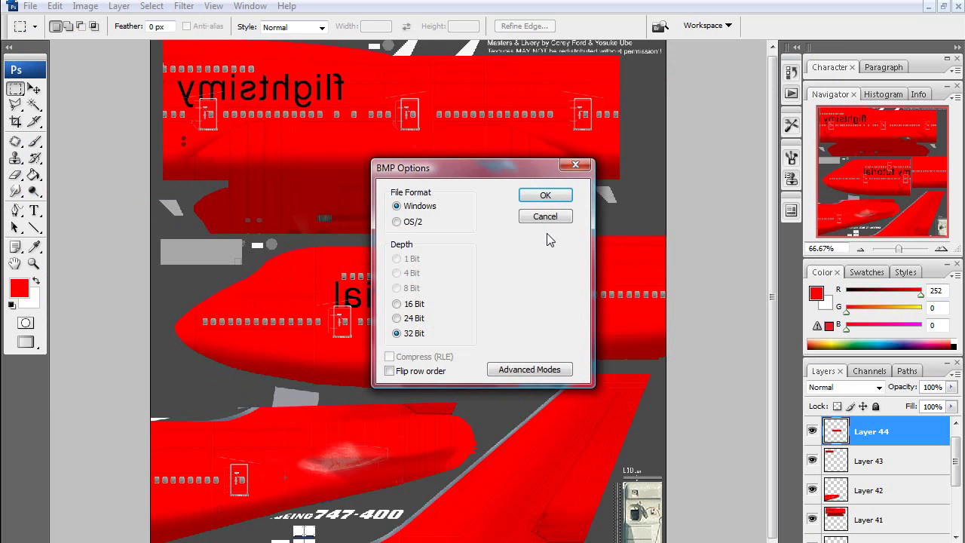
click(545, 195)
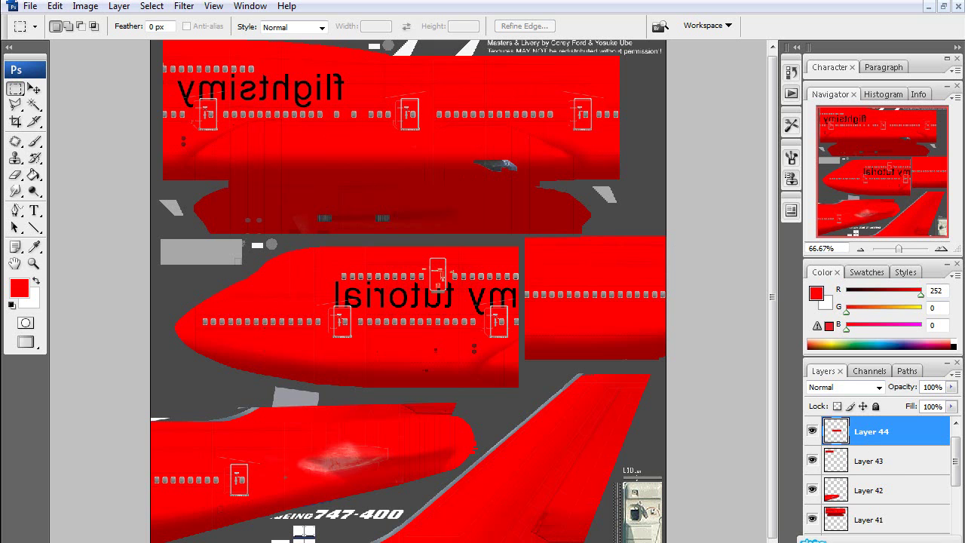
Switch to the left fuselage document and save it as a Windows 32-bit BMP, replacing Os744body_l_t.bmp
click(830, 535)
click(815, 499)
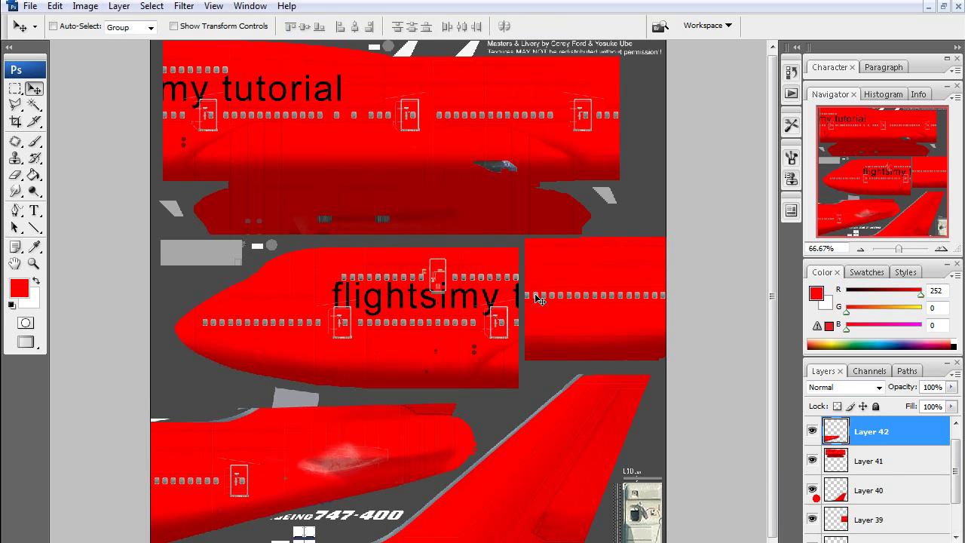
click(30, 6)
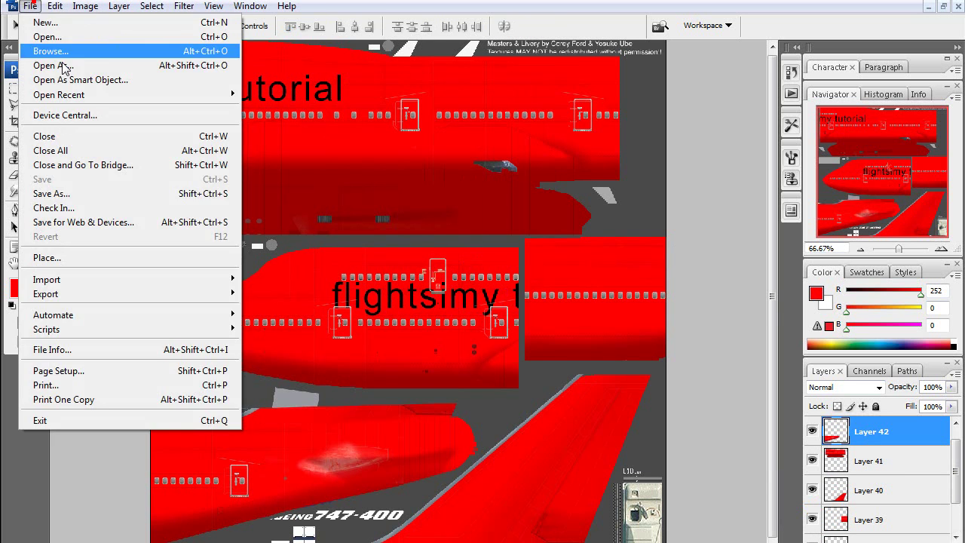
click(59, 196)
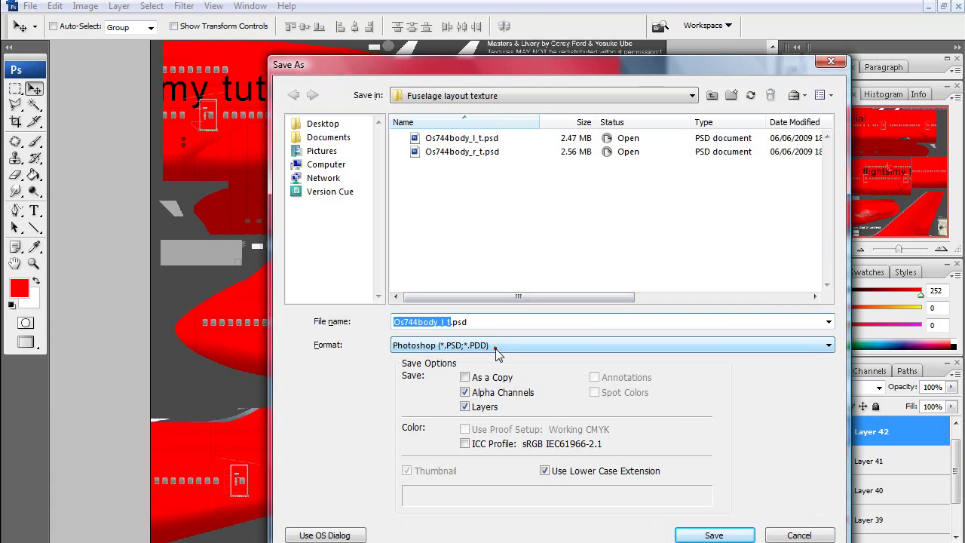
click(444, 346)
click(451, 372)
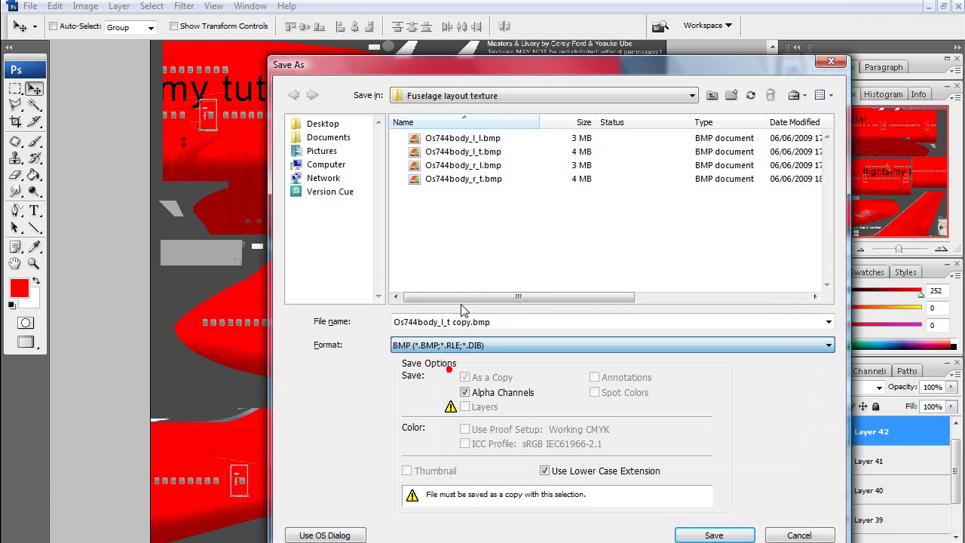
click(441, 152)
click(713, 533)
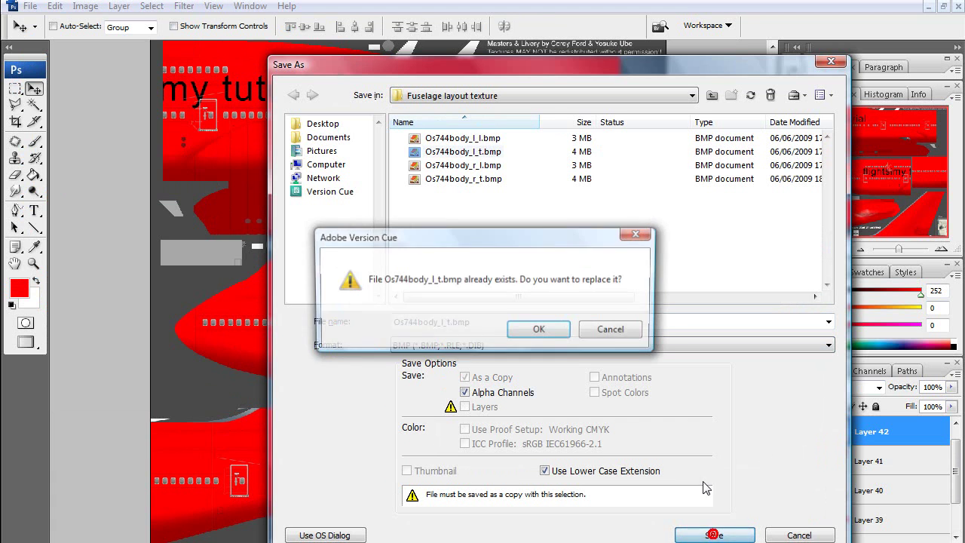
click(540, 334)
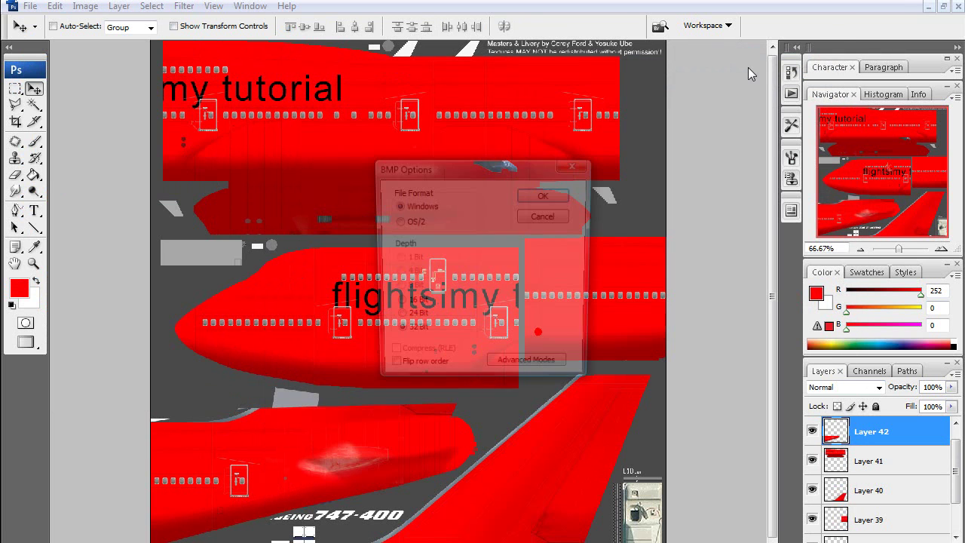
click(545, 195)
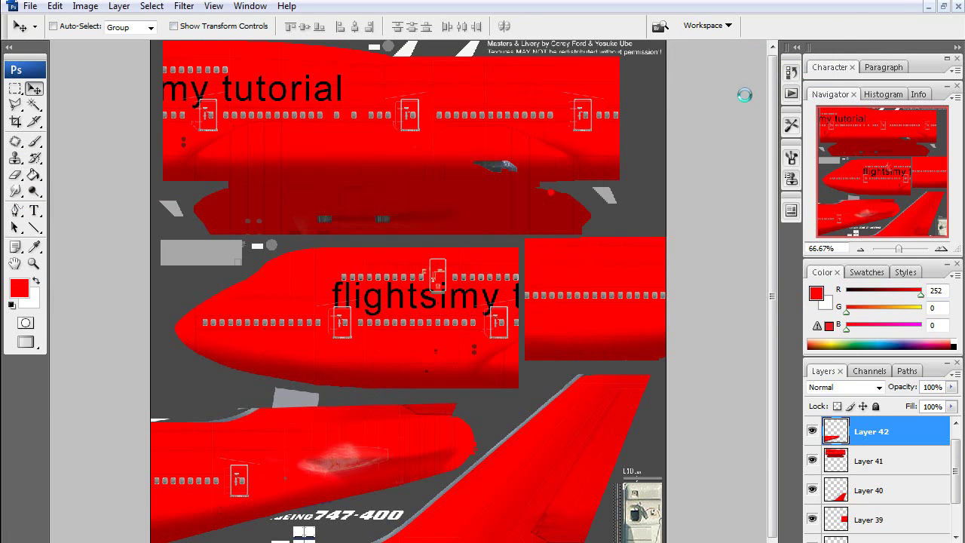
Close all open Photoshop images and the photo viewer showing the fuselage texture
key(ctrl+alt+w)
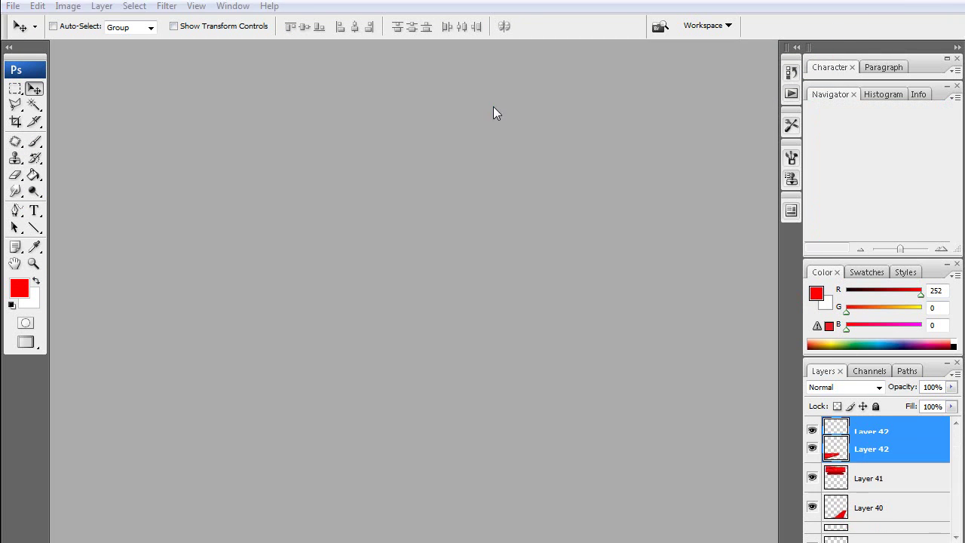
click(416, 221)
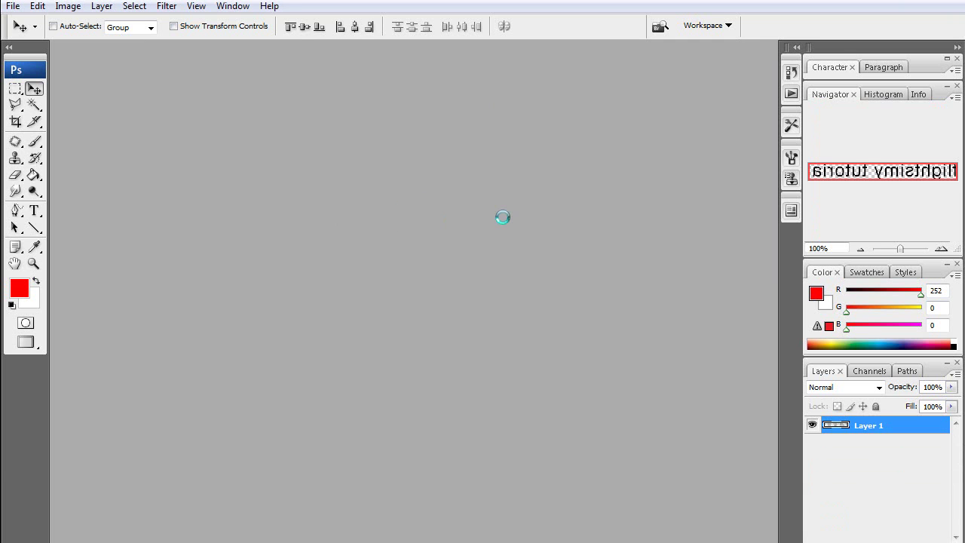
click(478, 209)
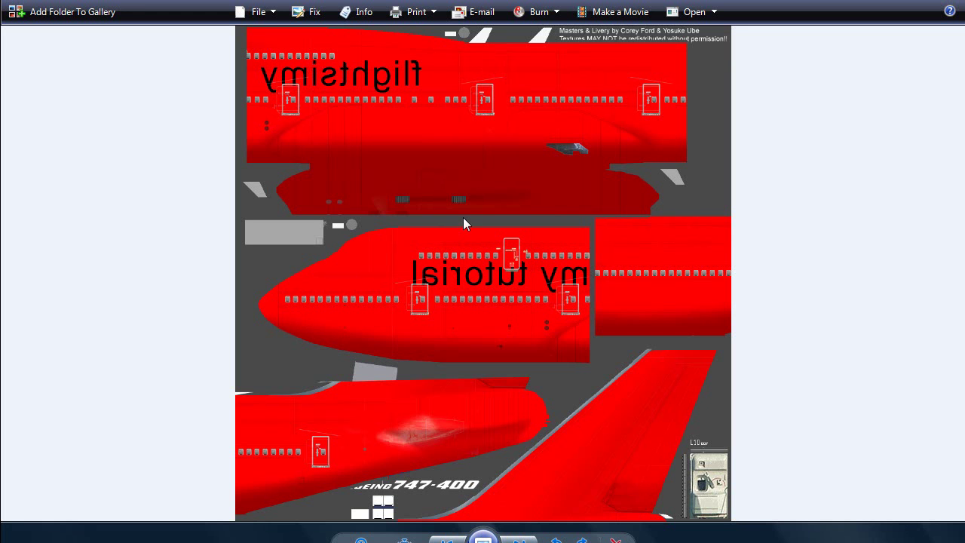
key(alt+F4)
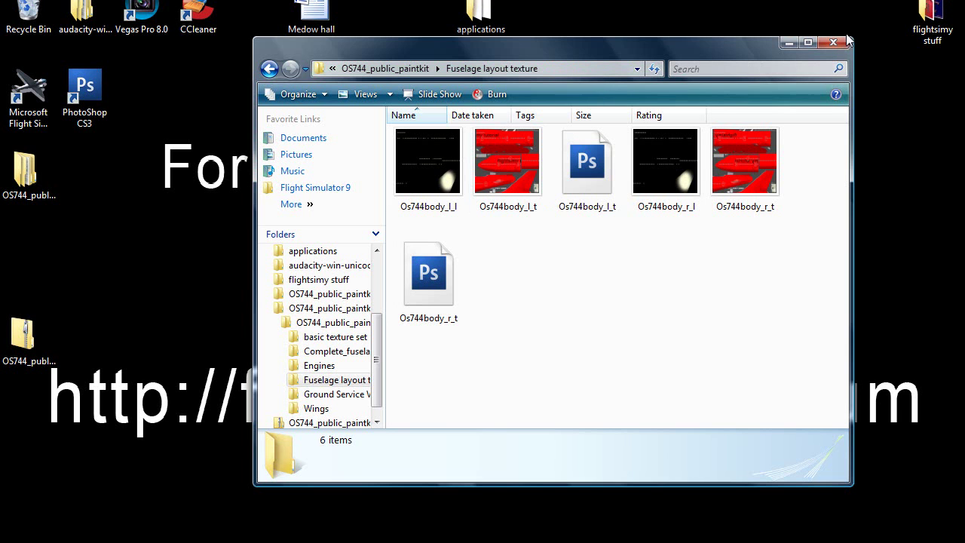
Launch DXTBmp from the applications folder on the desktop, keeping the texture folder window open
drag(730, 40, 645, 88)
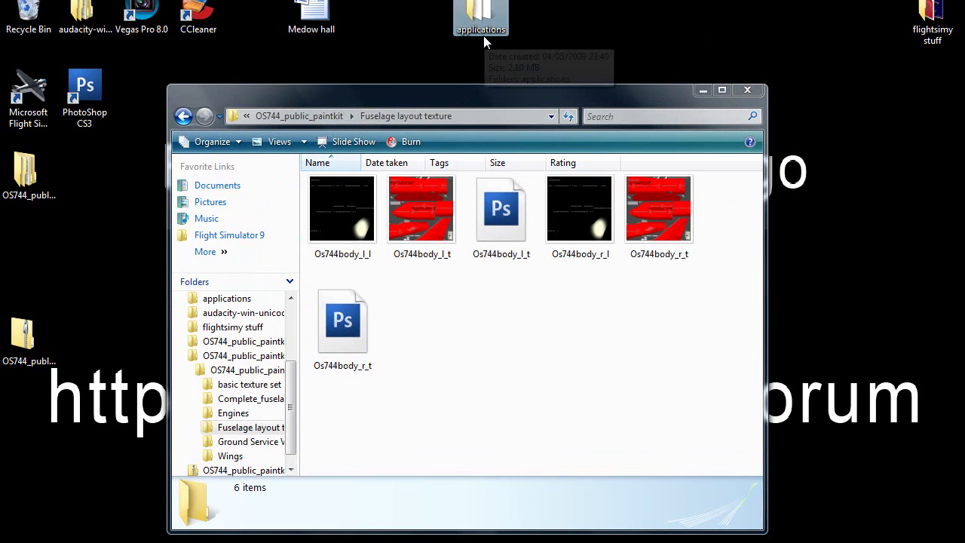
double_click(501, 21)
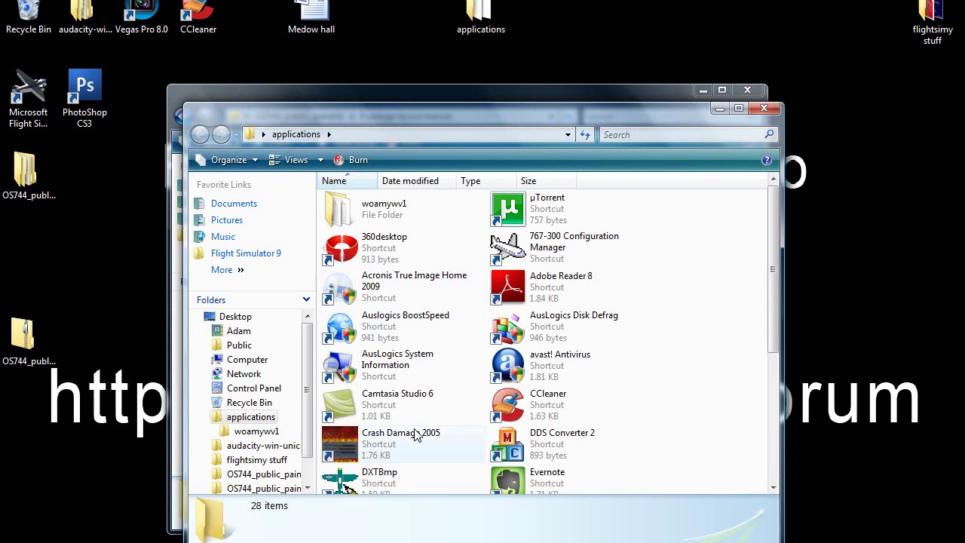
scroll(773, 298, down, 2)
click(371, 408)
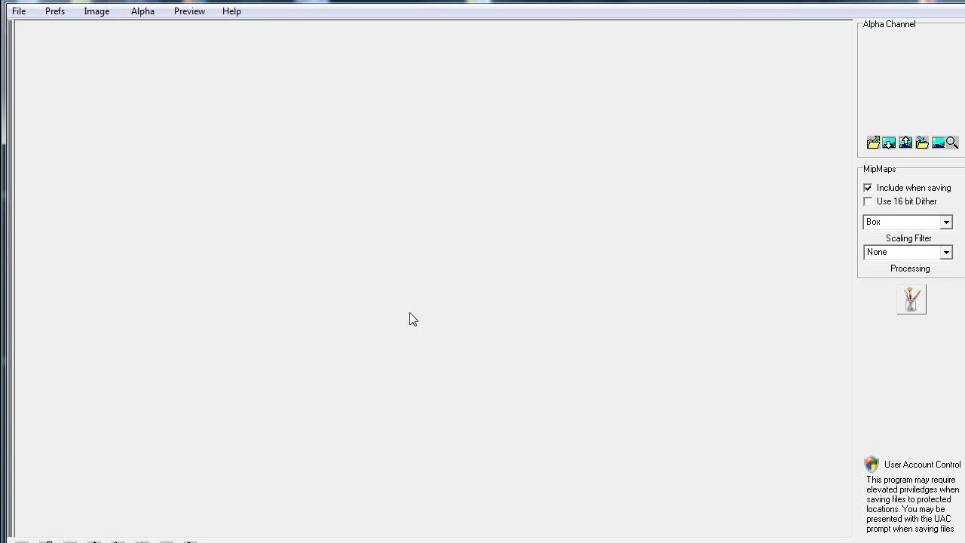
Load the Os744body_l_t bitmap from the Fuselage layout texture folder into DXTBmp
key(alt+Tab)
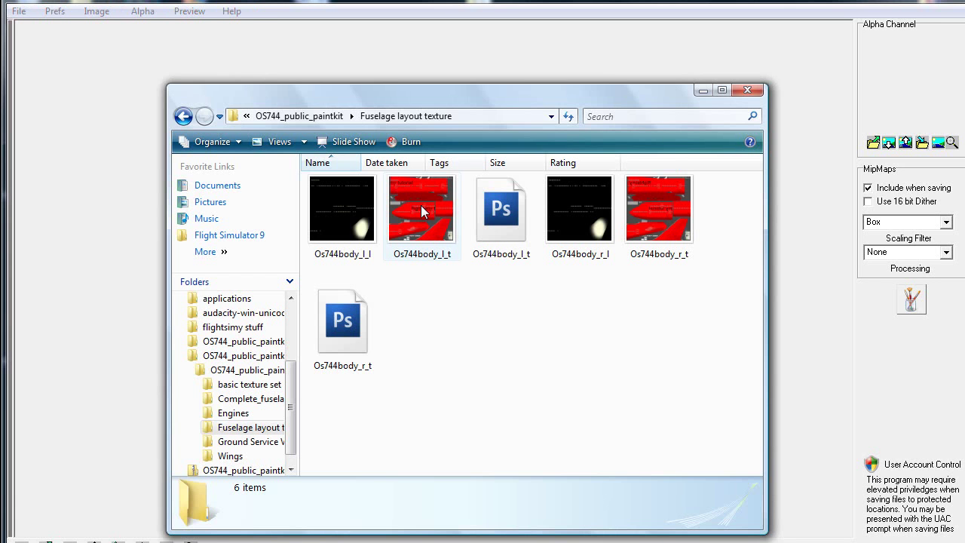
click(417, 211)
drag(415, 208, 115, 273)
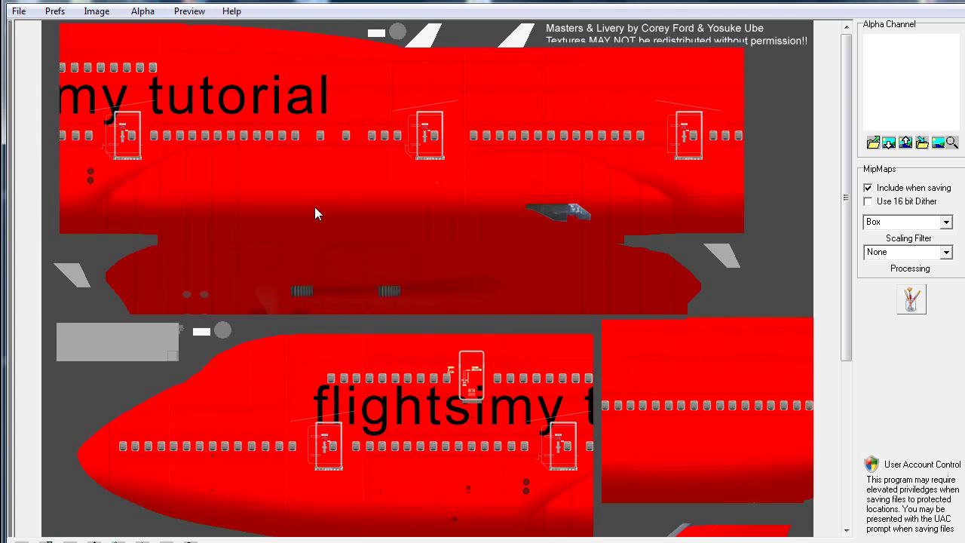
Save the left fuselage texture as an extended bitmap of type Extended 16 bit 565, replacing the existing Os744body_l_t file
click(18, 11)
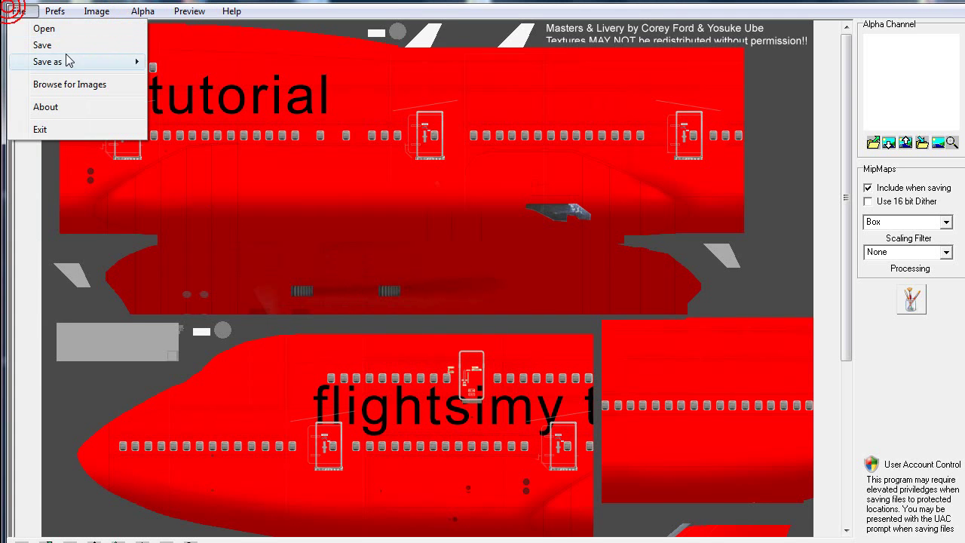
mouse_move(73, 65)
click(207, 78)
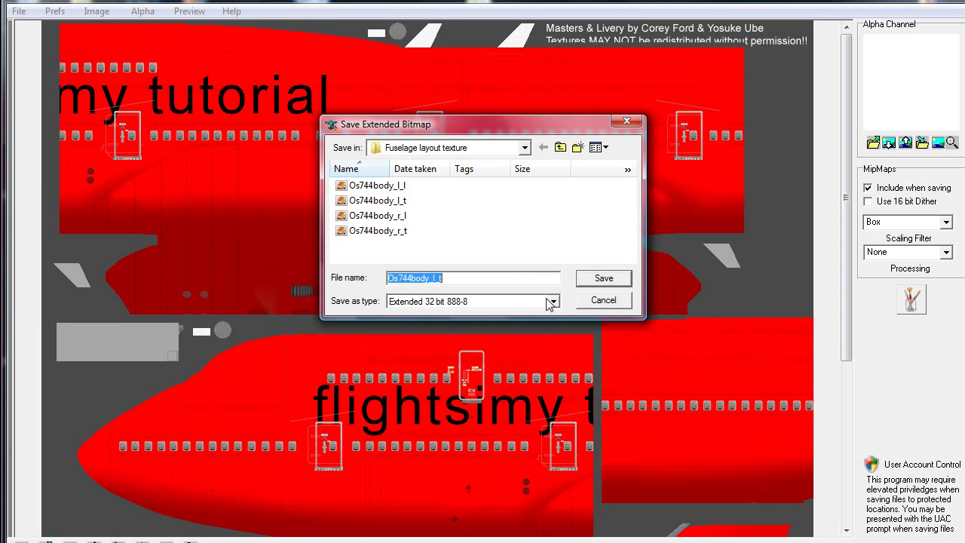
click(552, 302)
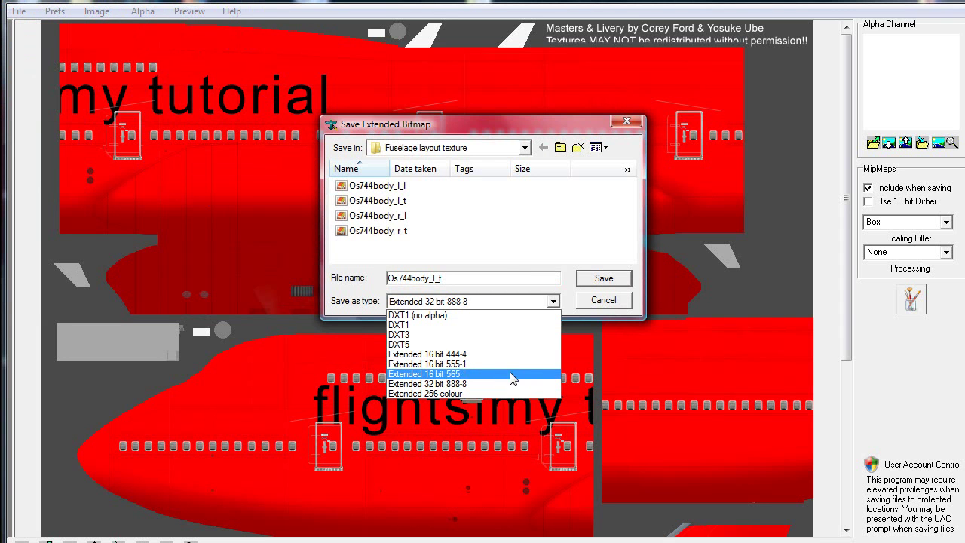
click(512, 375)
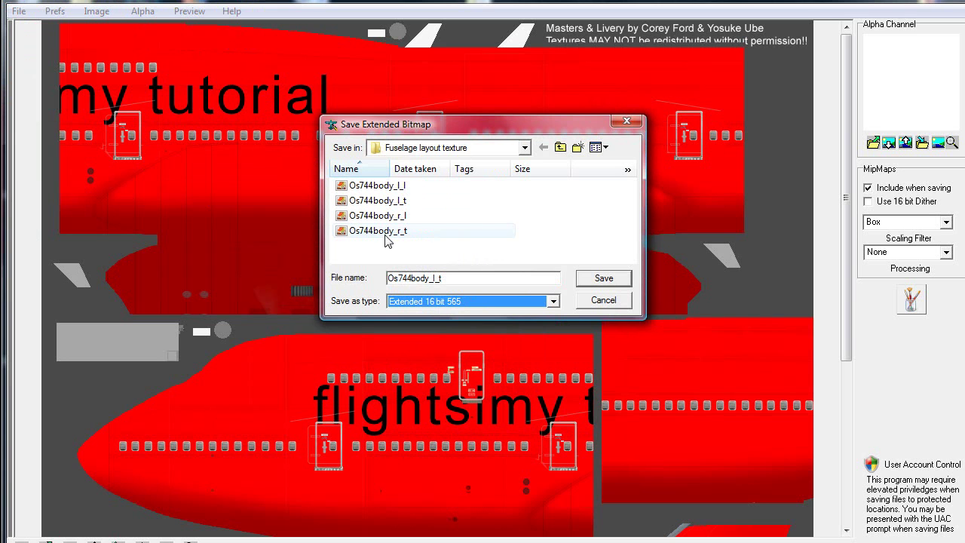
click(383, 202)
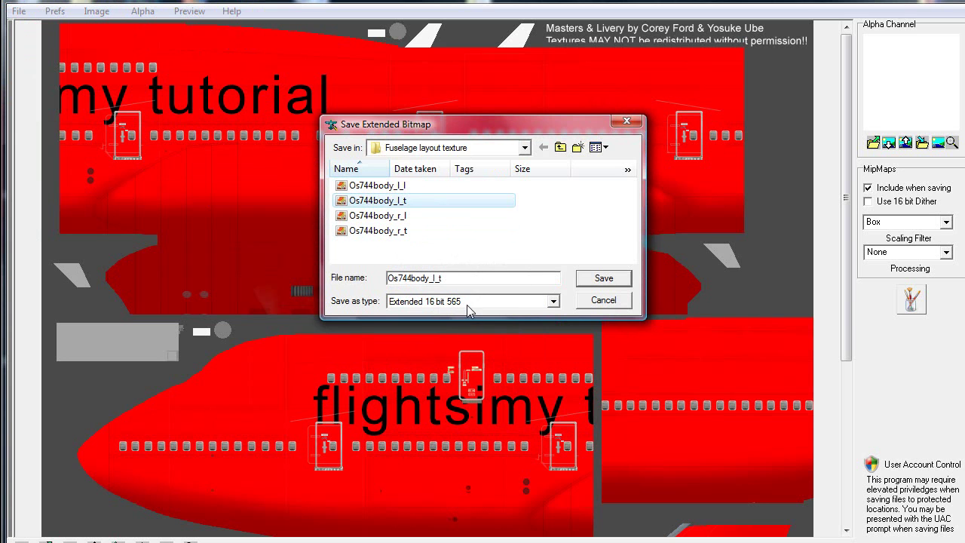
click(448, 276)
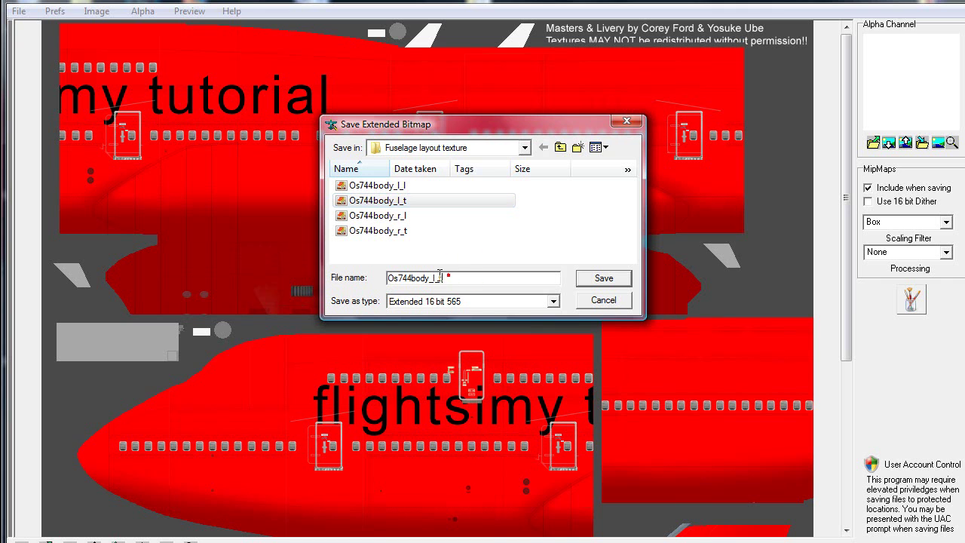
click(614, 277)
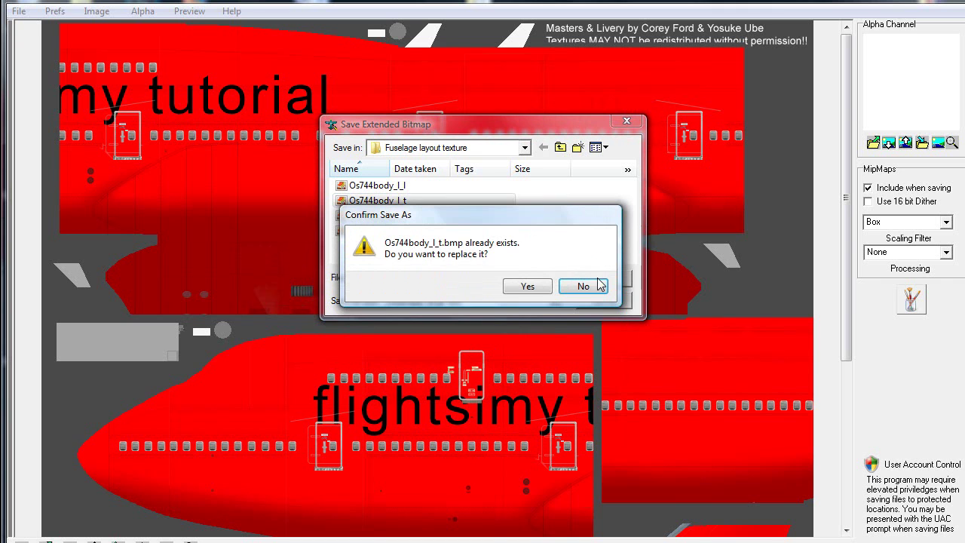
click(526, 286)
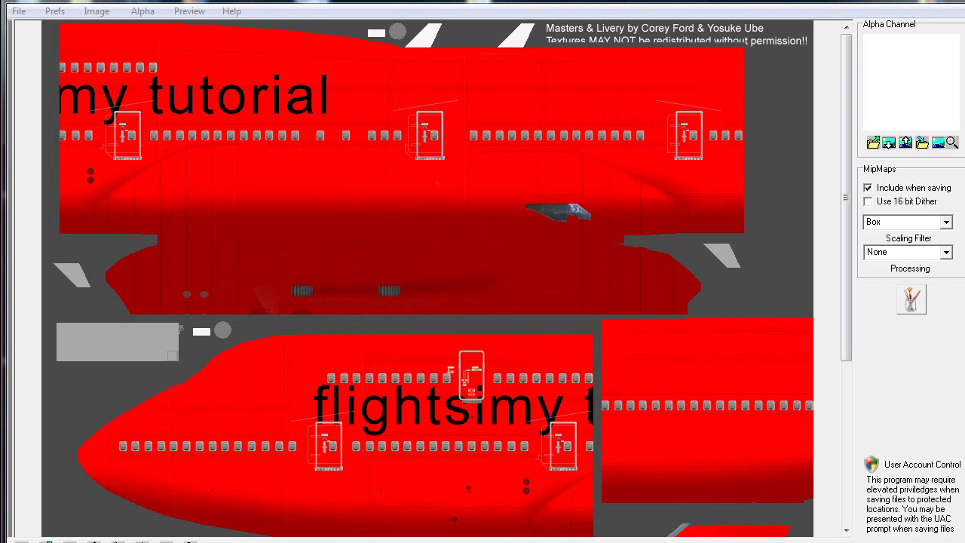
Load the Os744body_r_t bitmap into DXTBmp and save it as an extended bitmap of type Extended 16 bit 565, replacing the existing file
key(alt+Tab)
drag(658, 211, 399, 75)
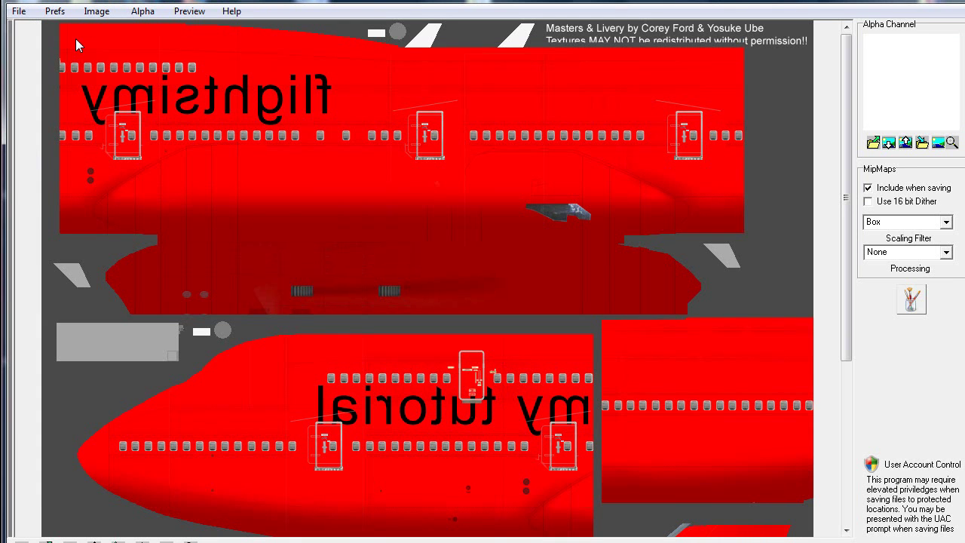
click(17, 11)
mouse_move(61, 64)
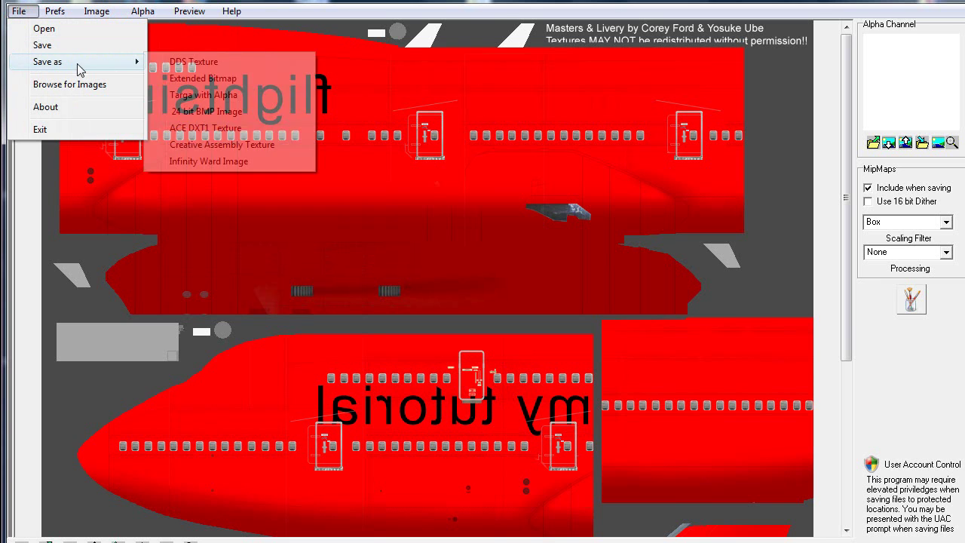
click(197, 78)
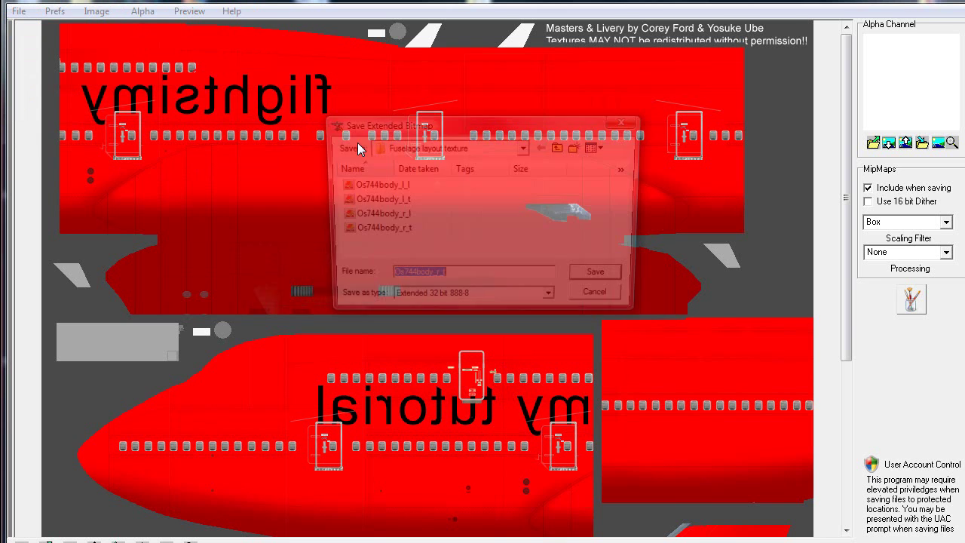
click(403, 230)
click(608, 278)
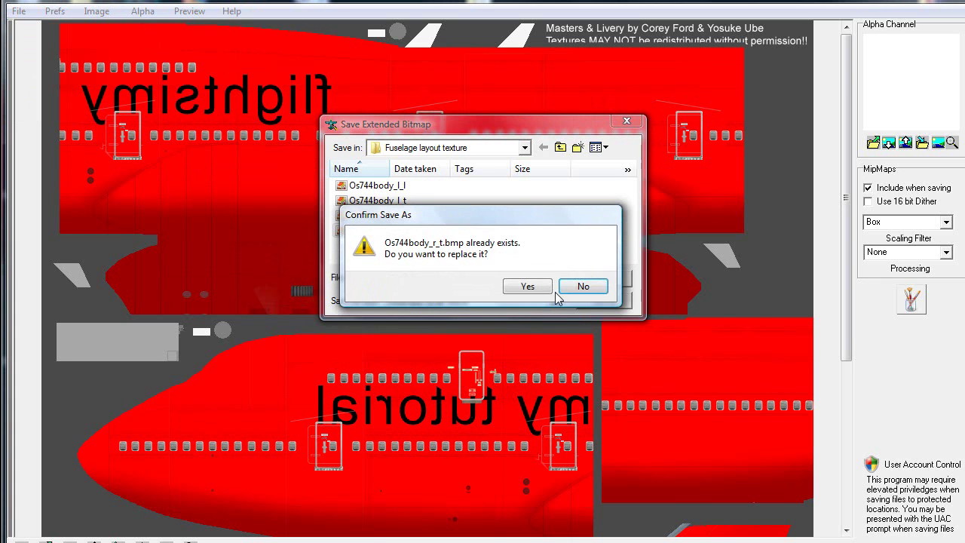
click(574, 289)
click(550, 301)
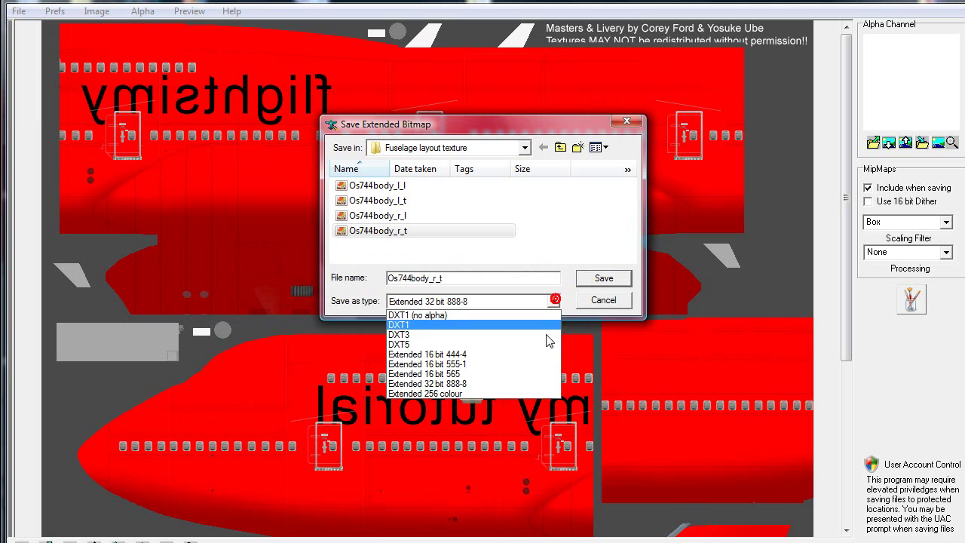
click(534, 374)
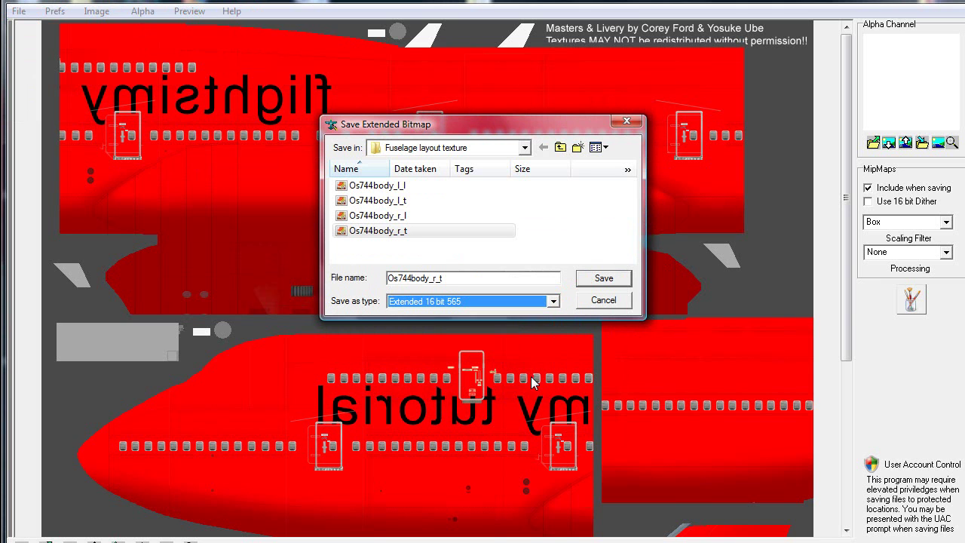
click(589, 281)
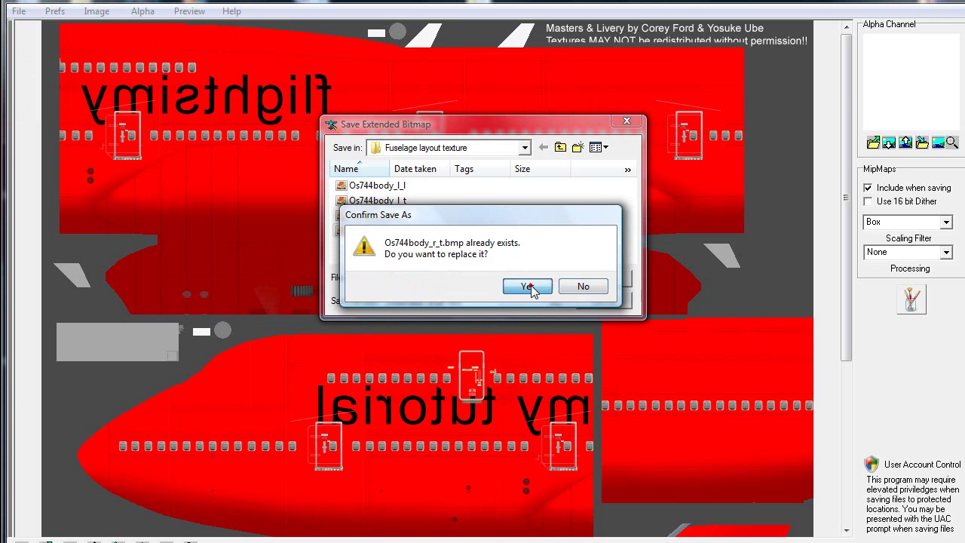
click(528, 287)
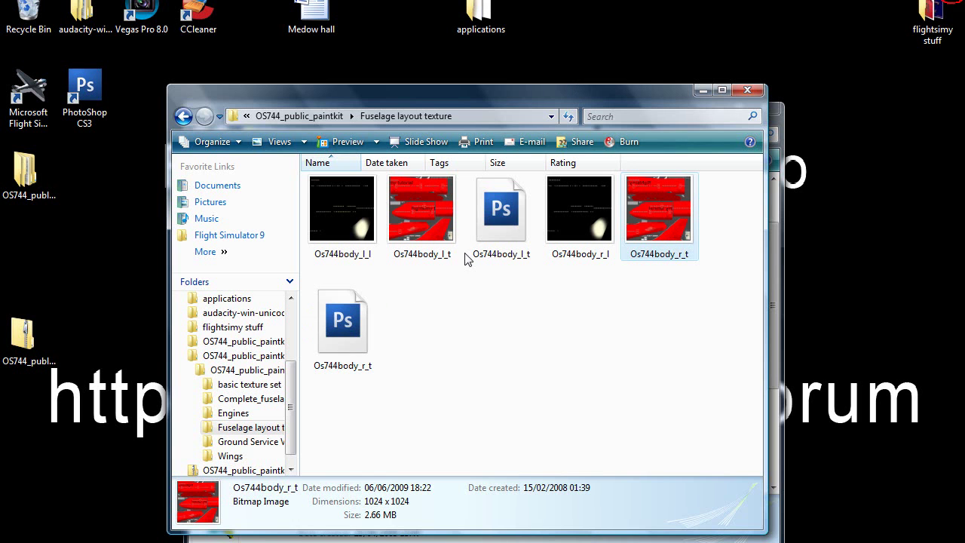
Move the Os744body_l_t and Os744body_r_t bitmaps from the Fuselage layout texture folder to the desktop
drag(427, 221, 636, 174)
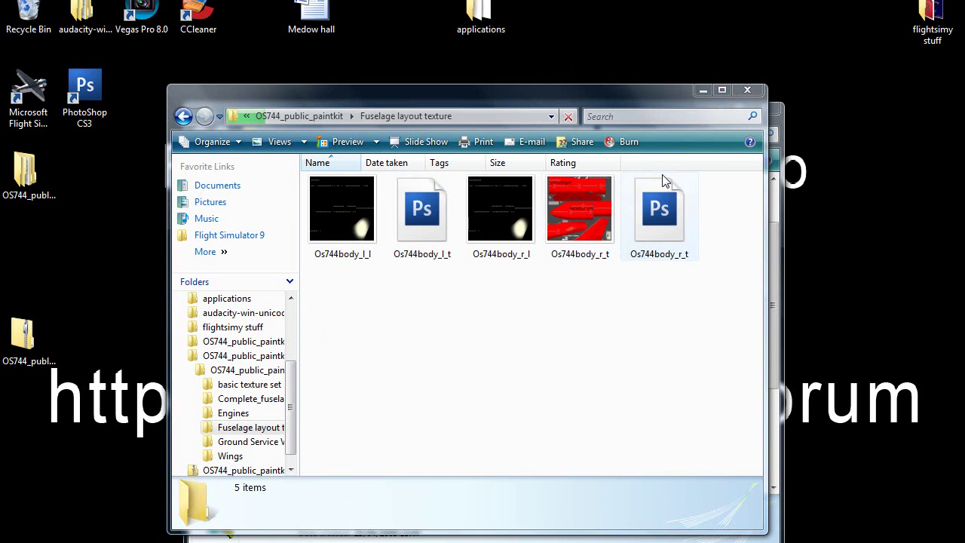
click(659, 207)
click(601, 200)
mouse_move(647, 86)
mouse_down()
mouse_move(641, 25)
mouse_move(646, 99)
mouse_up()
drag(585, 192, 693, 46)
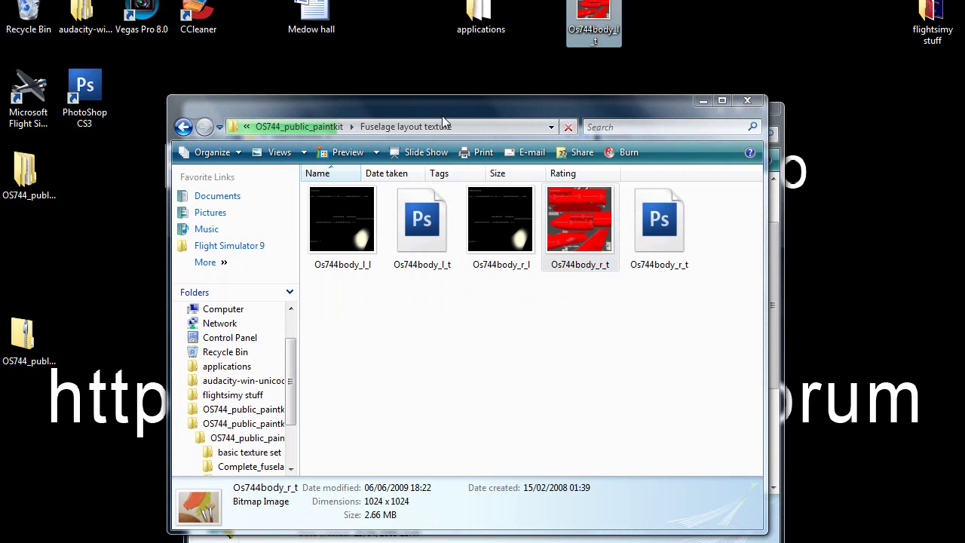
Open the paintkit's basic texture set folder and move both fuselage bitmaps from the desktop into it
click(183, 126)
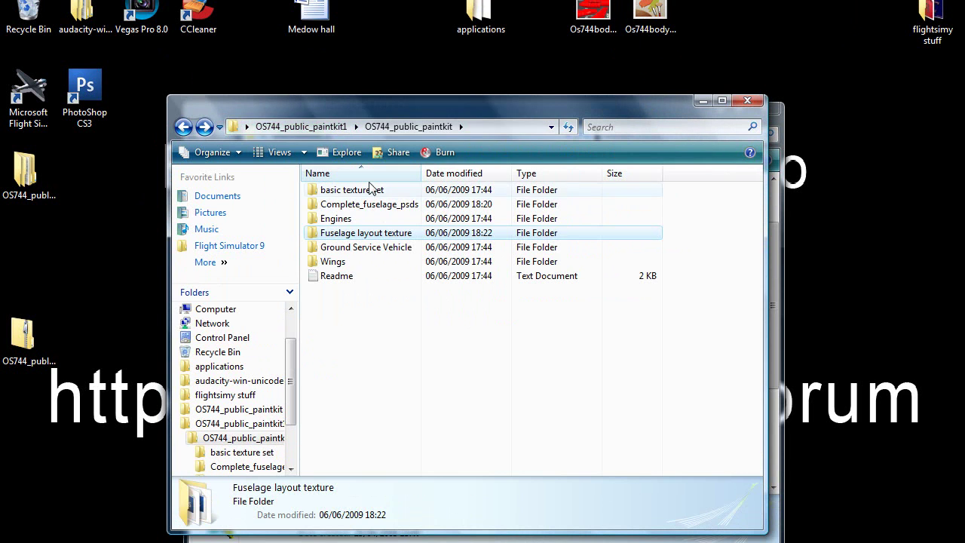
double_click(364, 191)
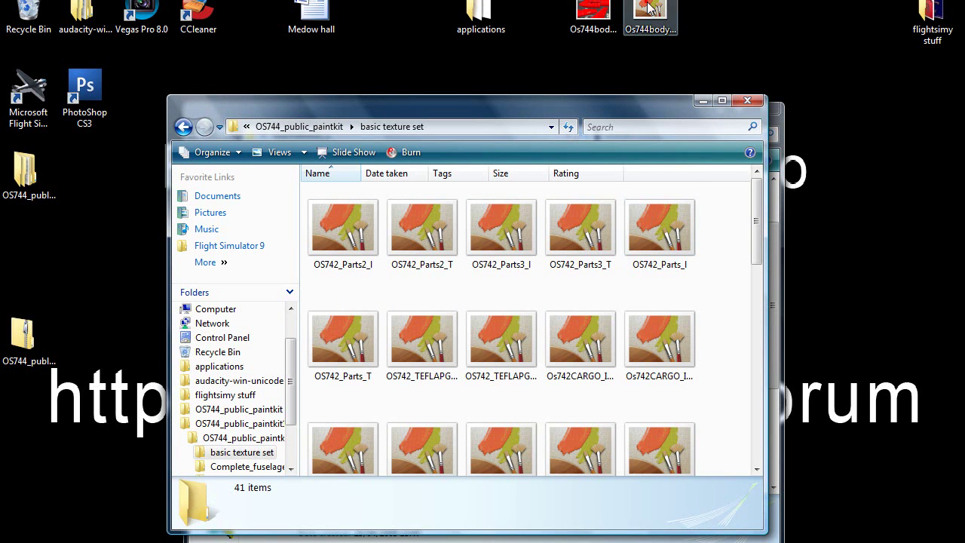
key(ctrl+z)
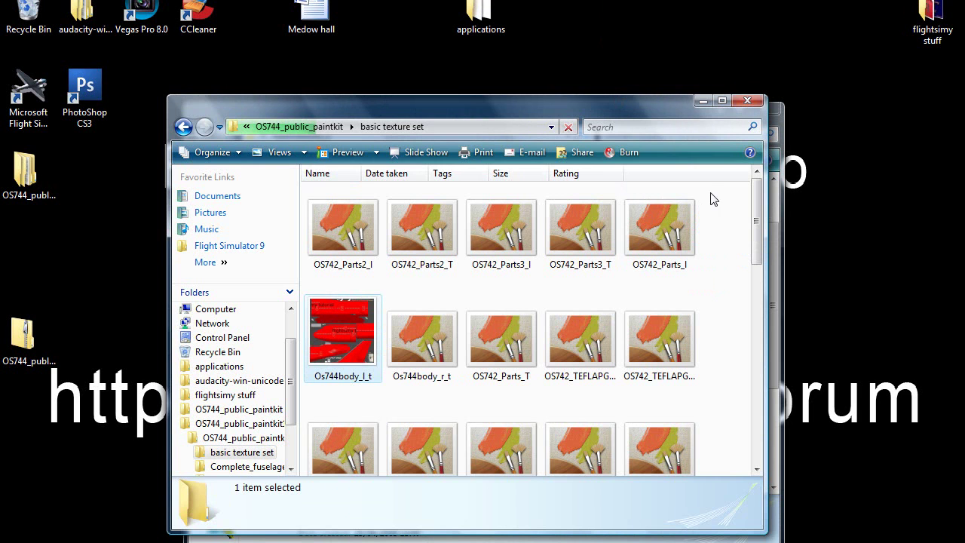
drag(756, 222, 749, 423)
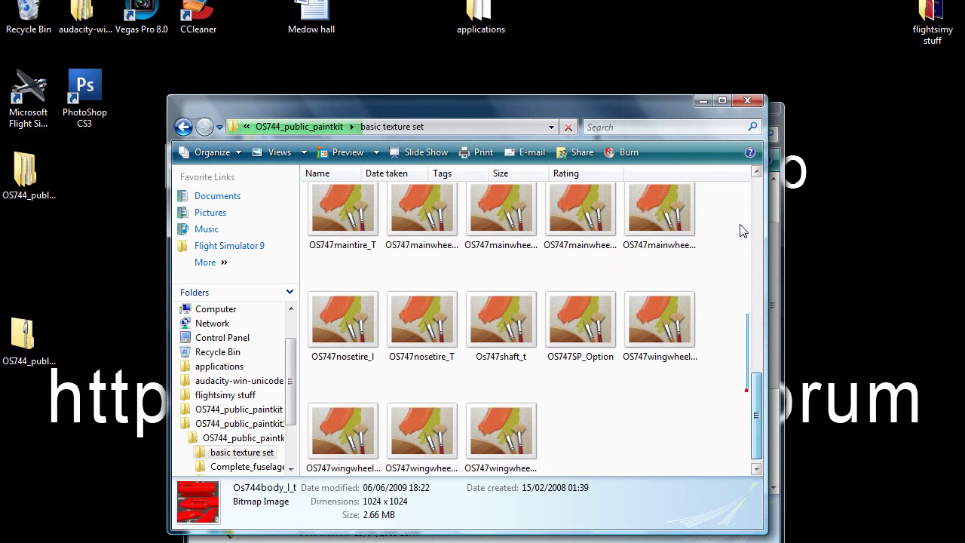
click(746, 389)
drag(754, 398, 758, 191)
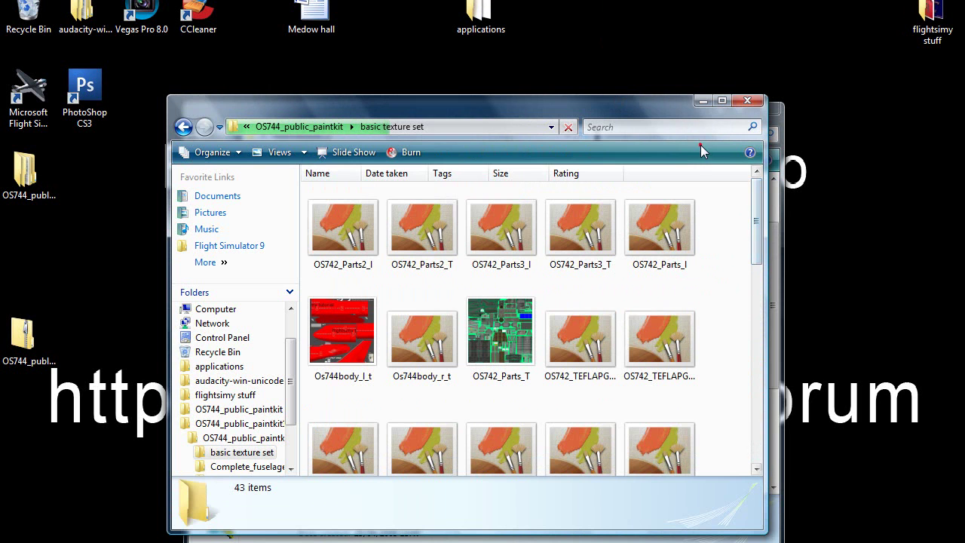
Rearrange the open folder windows so the basic texture set folder lies in front of the applications folder
click(701, 145)
mouse_move(662, 110)
mouse_down()
mouse_move(666, 292)
mouse_move(650, 520)
mouse_up()
click(632, 470)
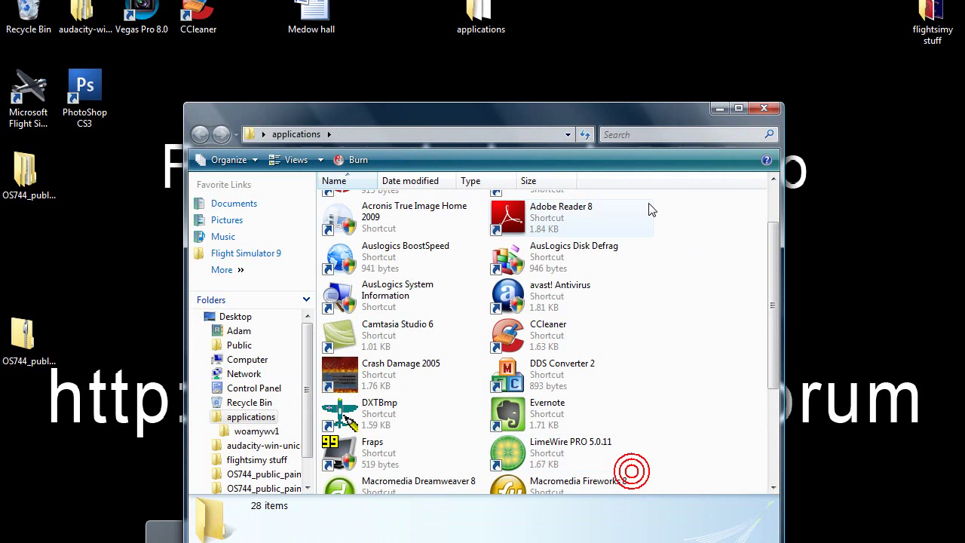
drag(615, 116, 693, 24)
drag(551, 536, 584, 173)
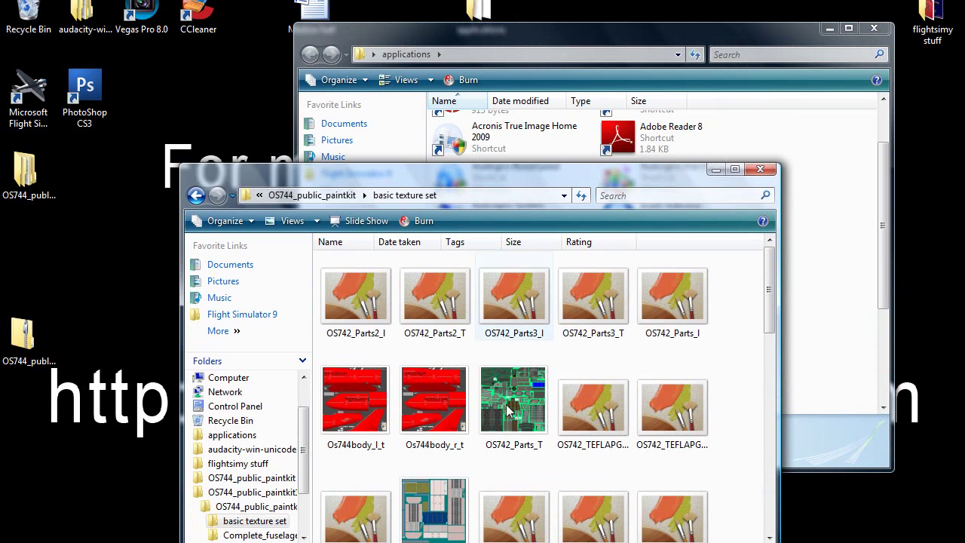
drag(478, 168, 495, 88)
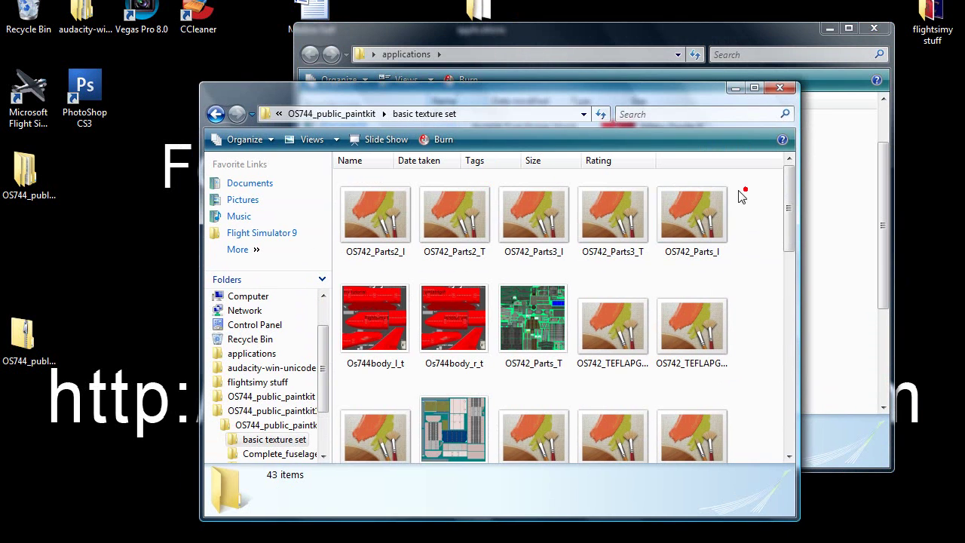
Copy all texture files in the basic texture set folder and minimize its window
mouse_move(375, 253)
mouse_down()
mouse_move(354, 362)
mouse_move(354, 460)
mouse_up()
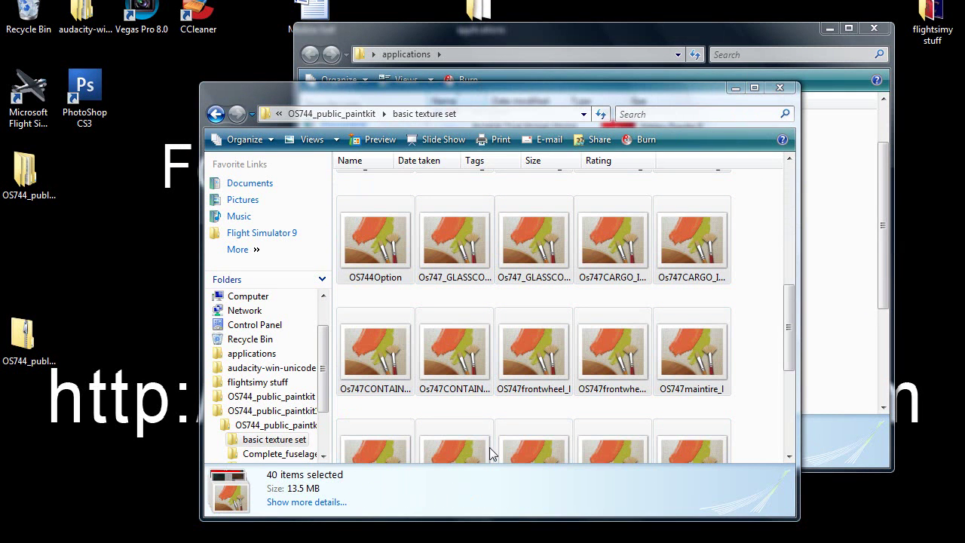
drag(792, 325, 370, 497)
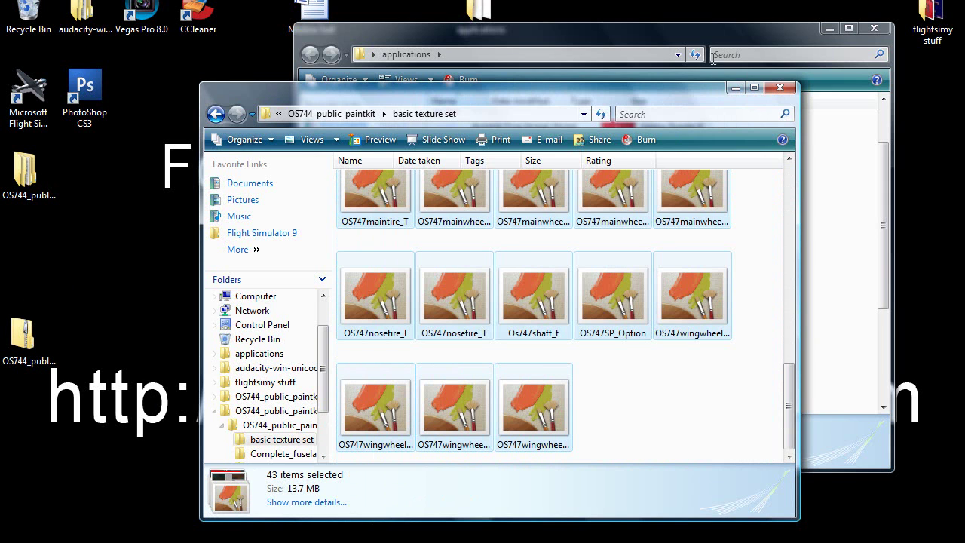
click(735, 88)
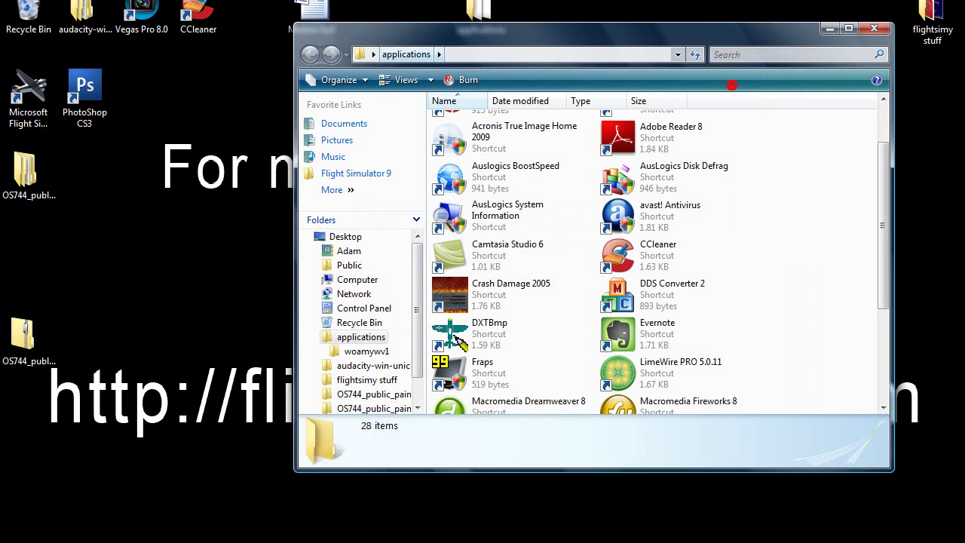
Open the Texture folder inside the POSKY 744V4_British Airways zip archive in the flightsimy stuff folder
double_click(932, 11)
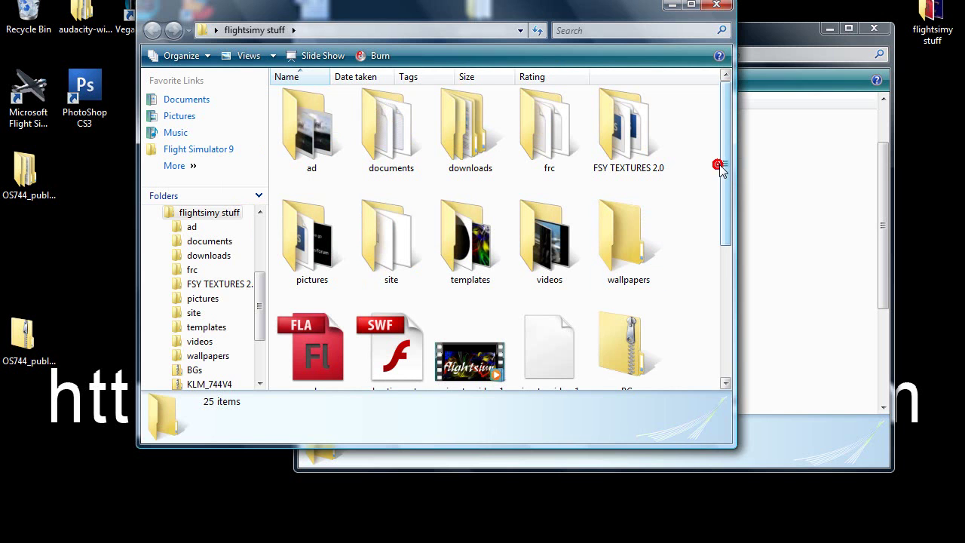
drag(725, 173, 717, 308)
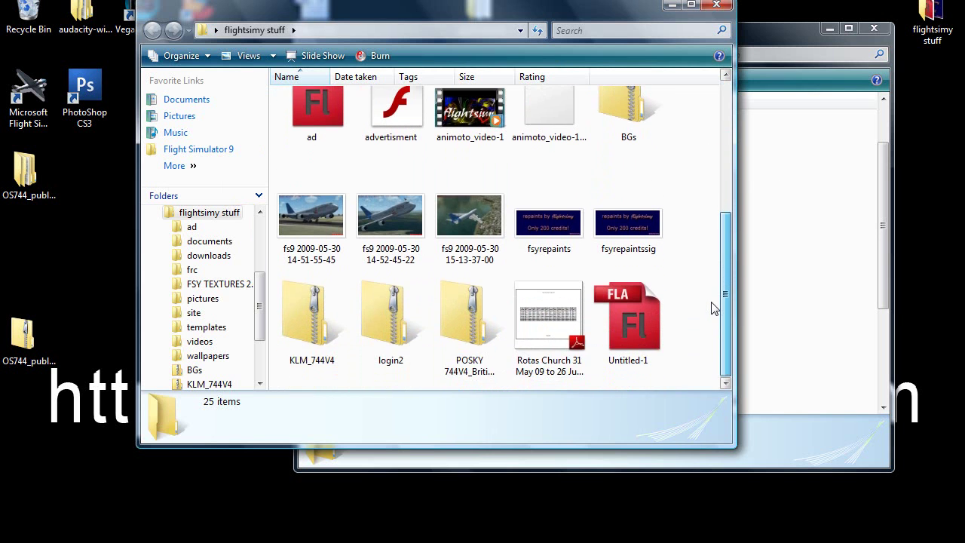
click(468, 355)
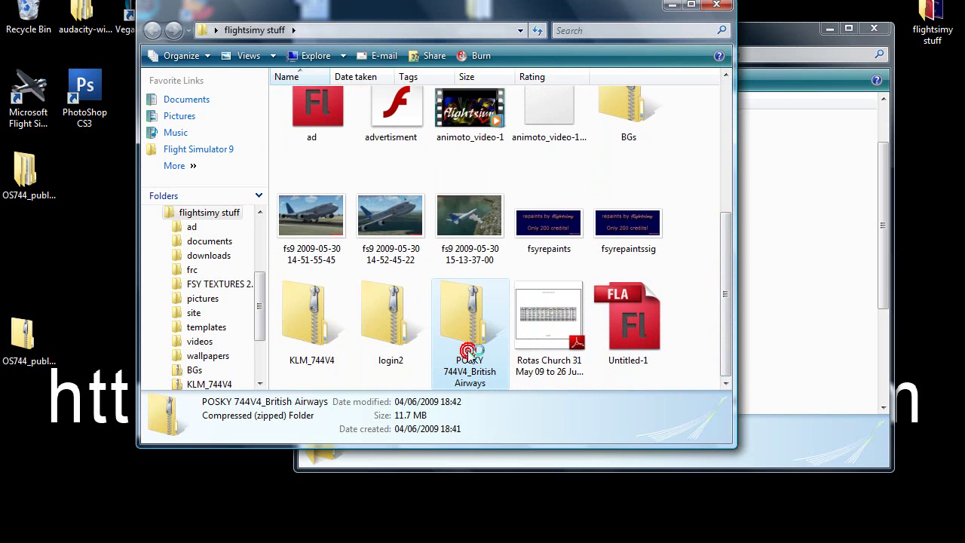
double_click(469, 355)
double_click(341, 92)
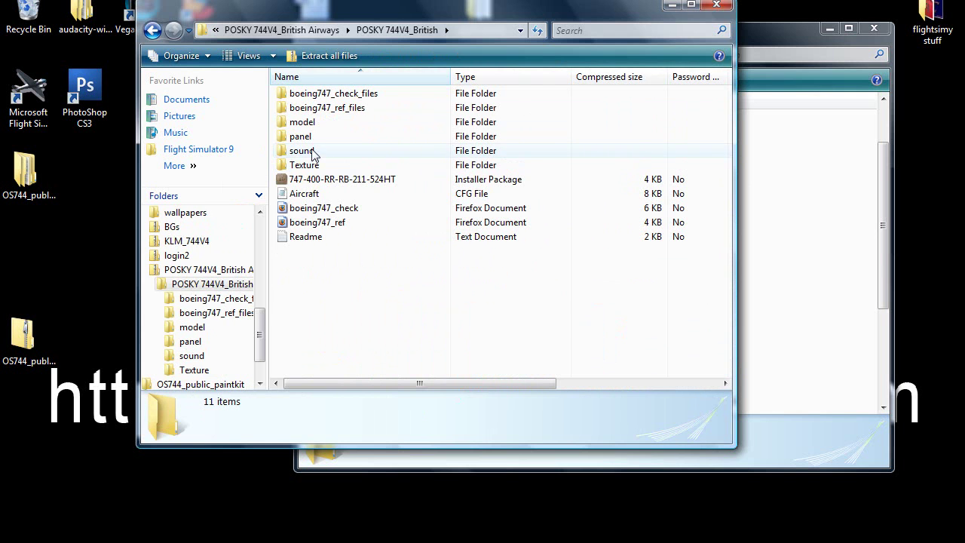
double_click(318, 166)
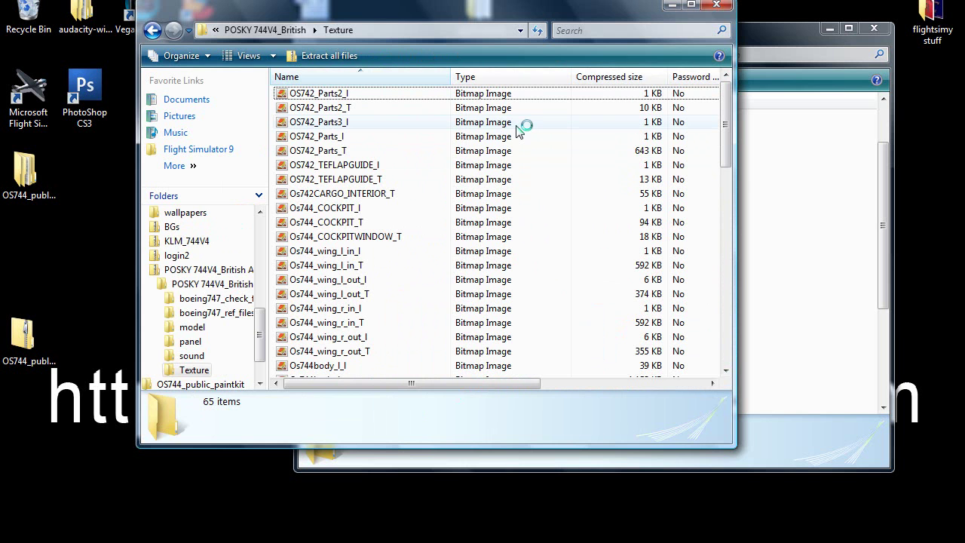
Paste the copied texture files into the archive's Texture folder, replacing each existing file that has the same name
key(ctrl+v)
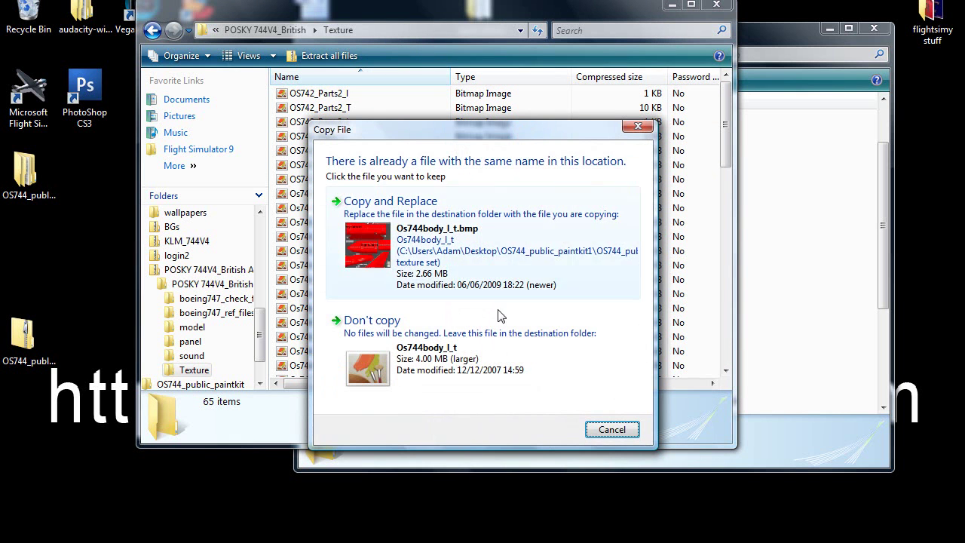
click(383, 213)
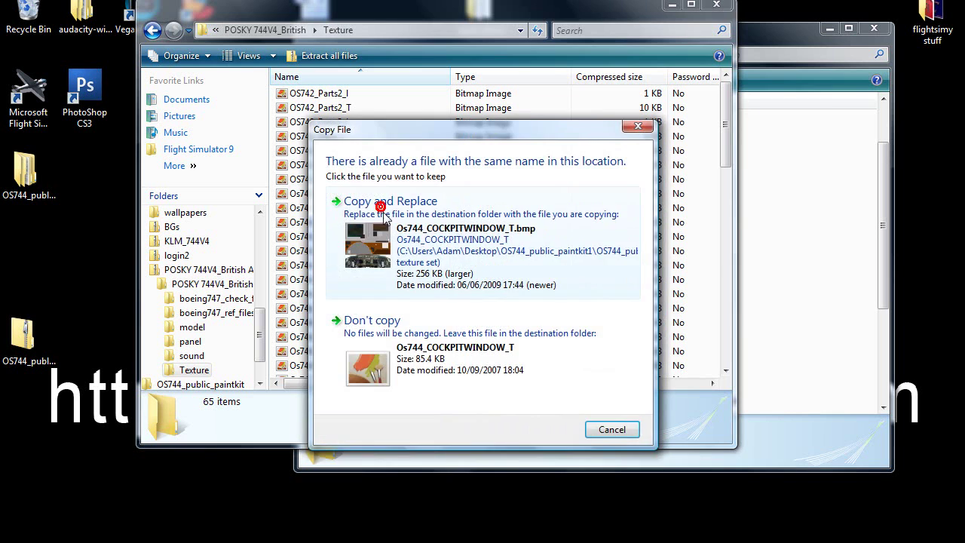
click(388, 222)
click(388, 224)
click(389, 225)
click(388, 225)
click(388, 225)
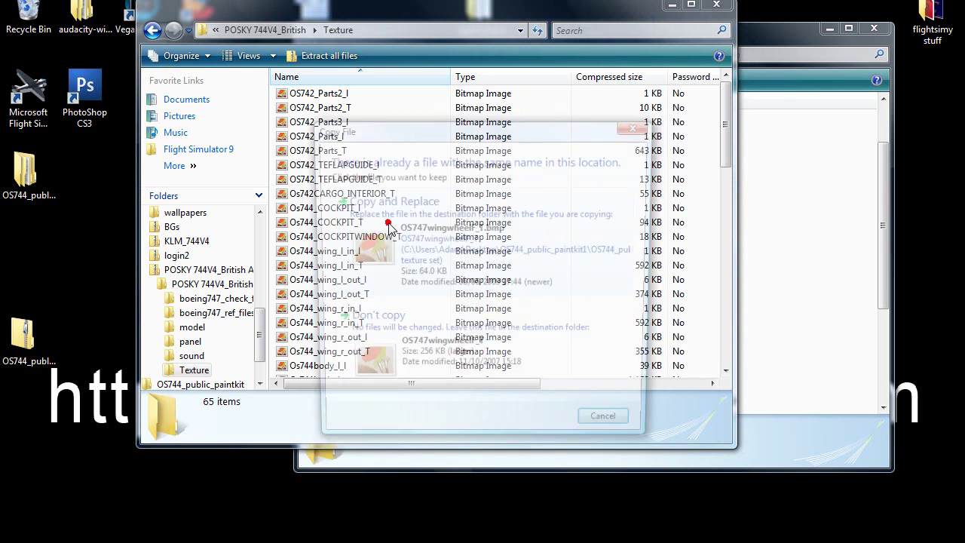
click(388, 225)
click(388, 224)
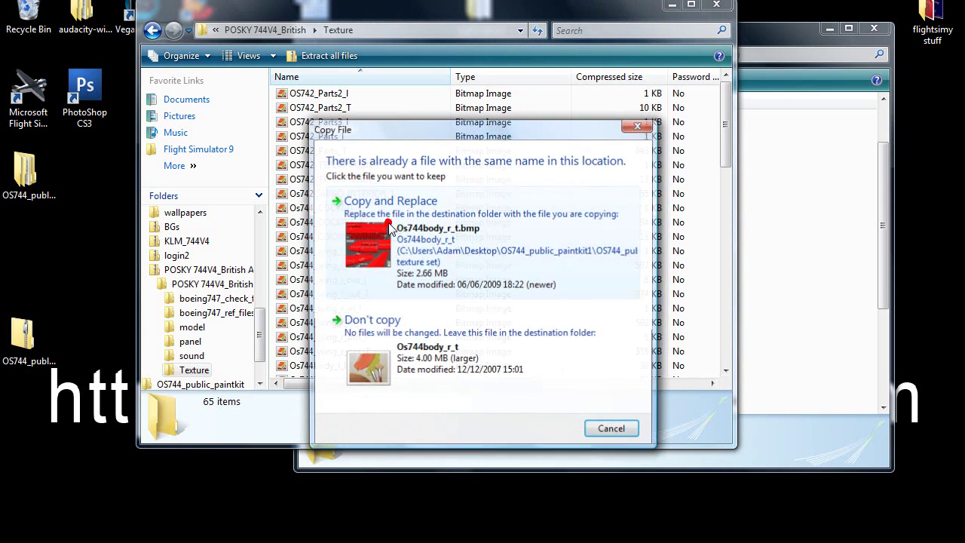
click(389, 225)
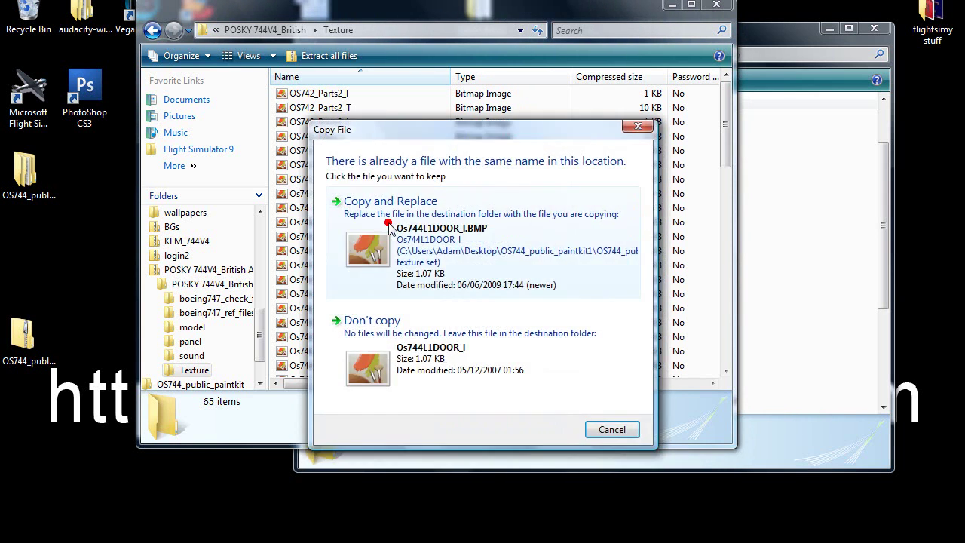
click(388, 224)
click(388, 224)
click(388, 225)
click(389, 225)
click(388, 224)
click(388, 224)
click(388, 224)
click(388, 225)
click(389, 225)
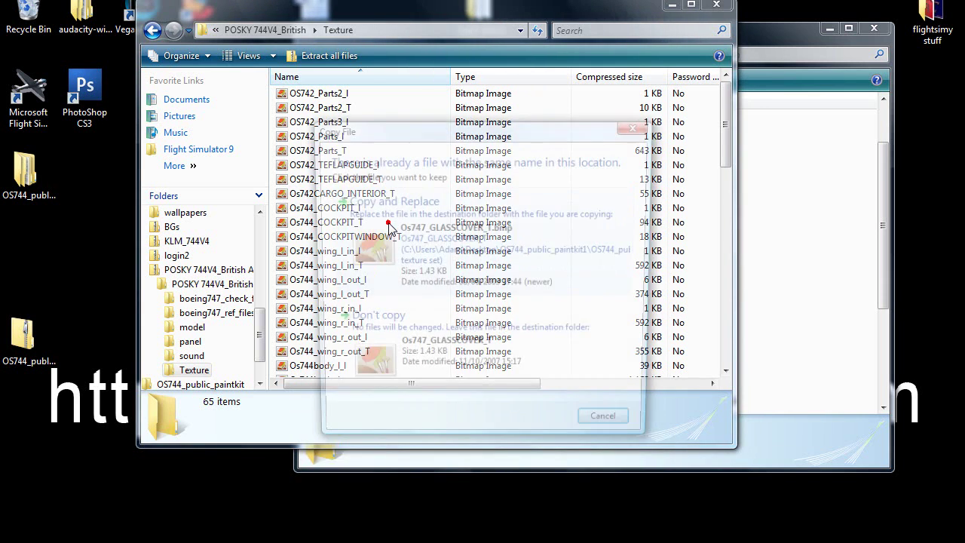
click(389, 224)
click(388, 224)
click(388, 225)
click(389, 225)
click(388, 225)
click(389, 225)
click(388, 225)
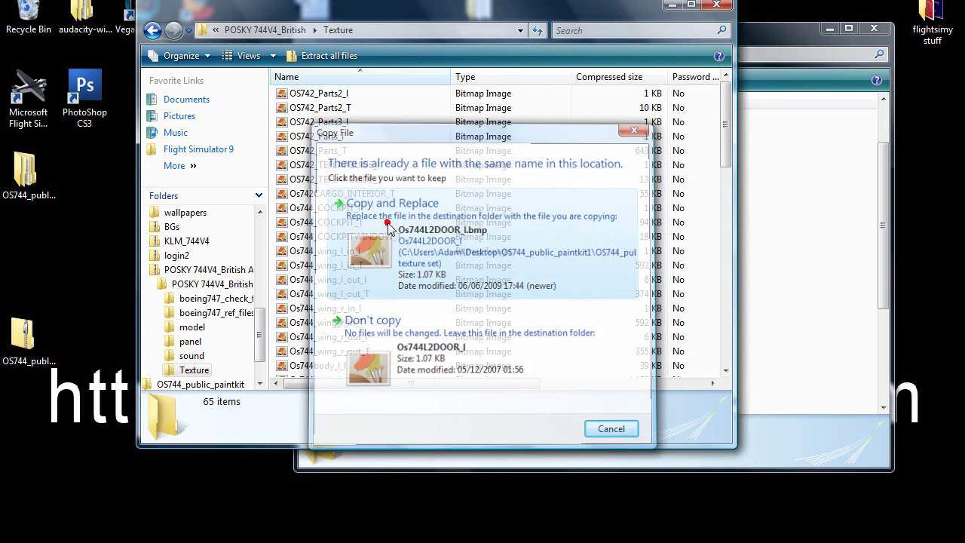
click(389, 225)
click(389, 225)
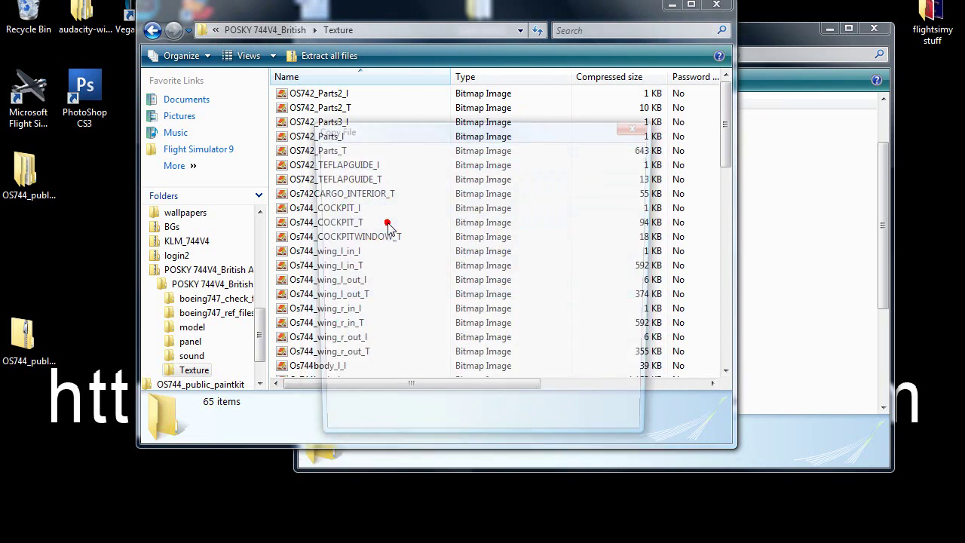
click(389, 224)
click(388, 225)
click(388, 225)
click(388, 225)
click(388, 224)
click(388, 225)
click(389, 224)
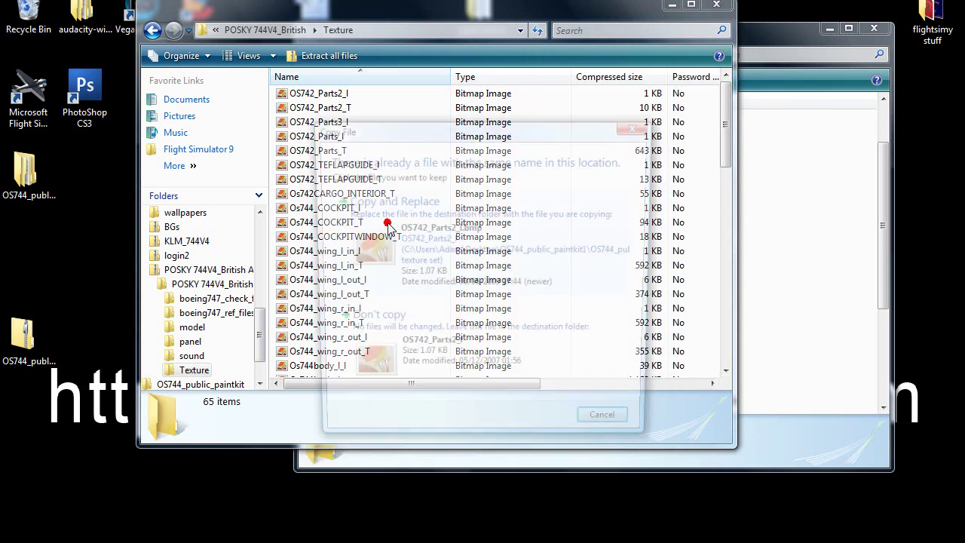
click(388, 225)
click(389, 225)
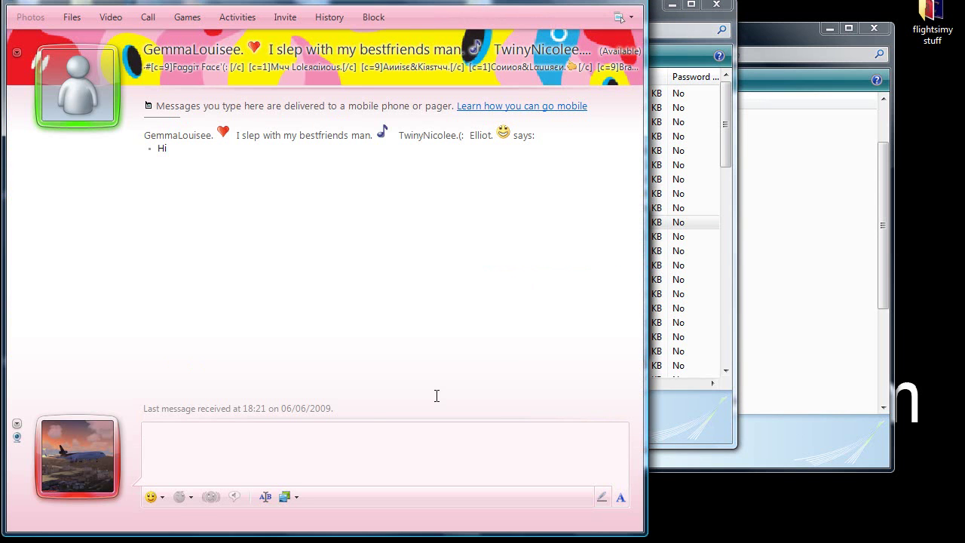
Reply "hey heyy babes" to the incoming instant message and close the conversation window
click(366, 437)
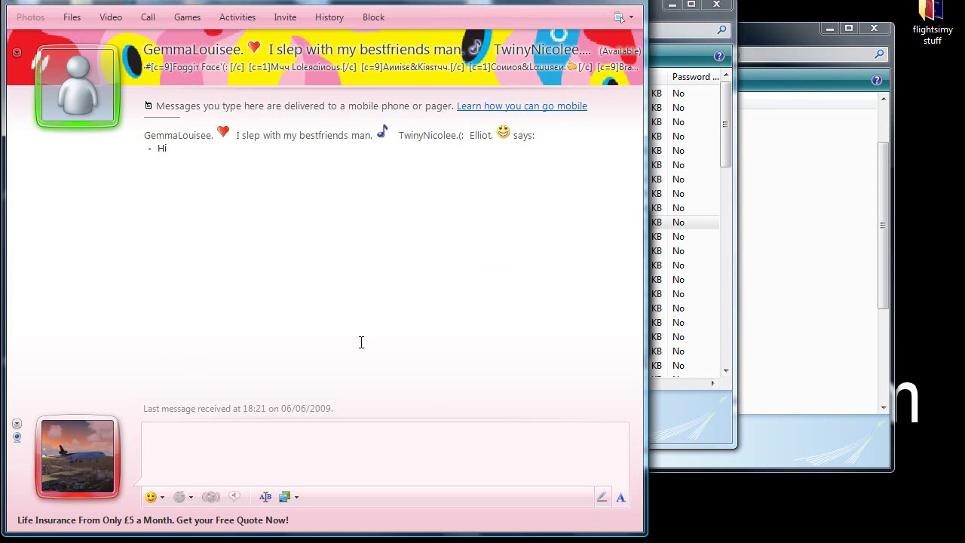
text(hey h)
key(Return)
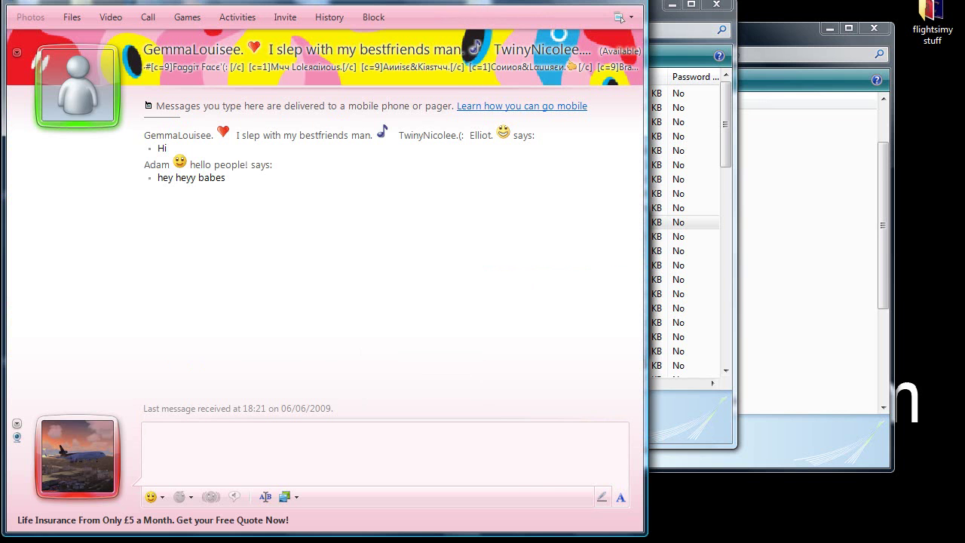
key(alt+F4)
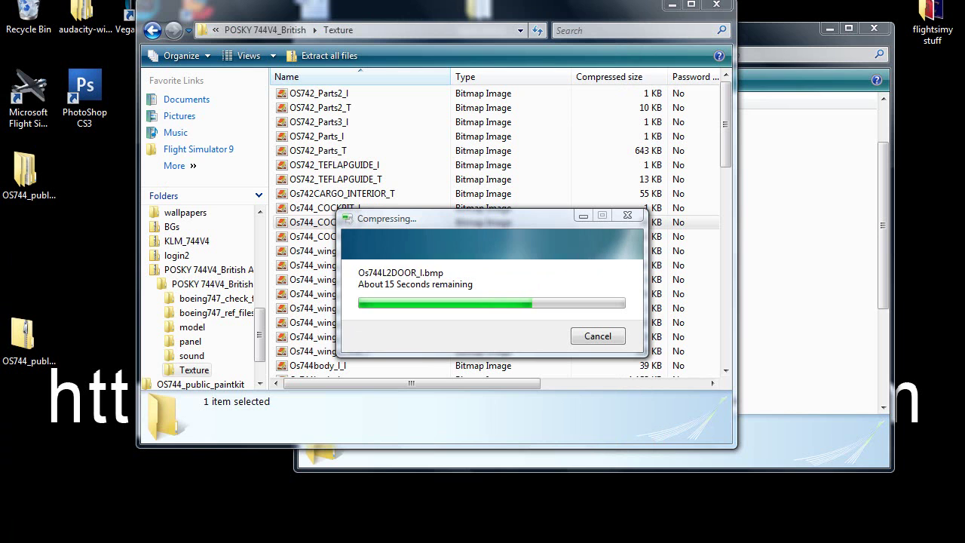
Set the instant messenger status to Away
right_click(786, 540)
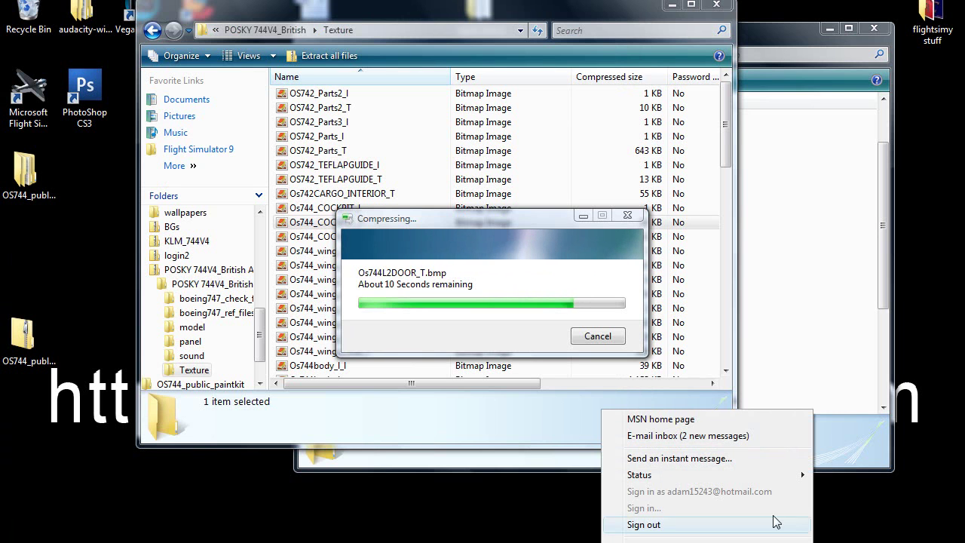
mouse_move(773, 477)
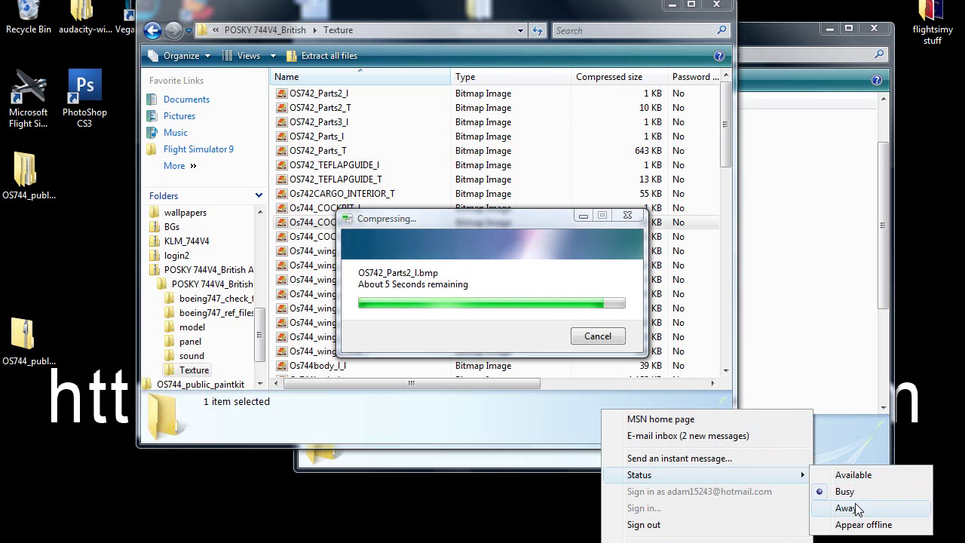
click(854, 508)
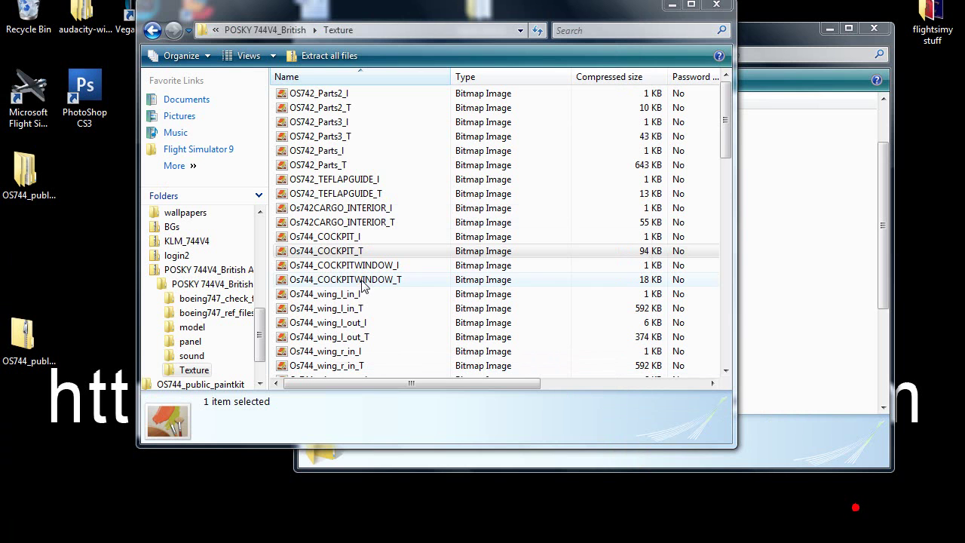
Go back to the POSKY 744V4_British folder, open its Aircraft CFG file and bring the Notepad window fully into view
click(724, 123)
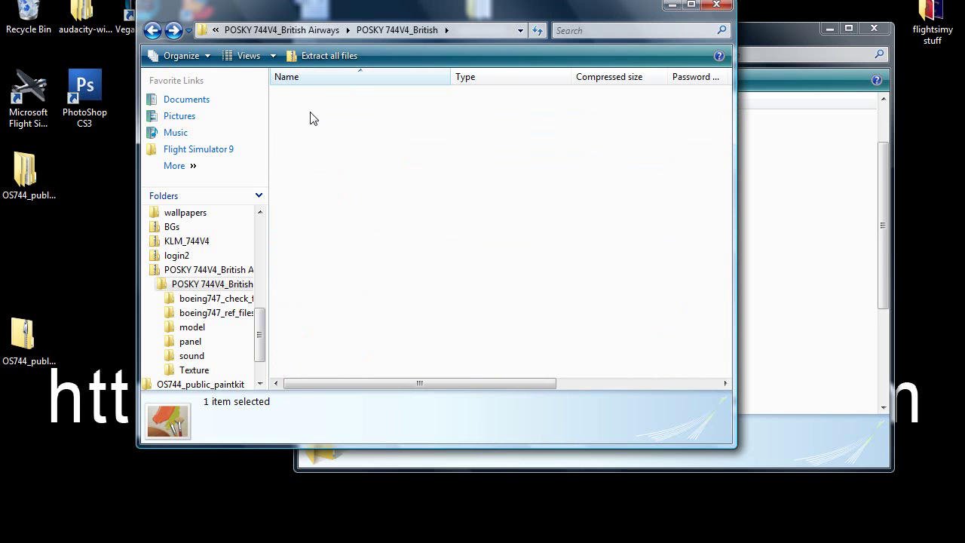
click(337, 195)
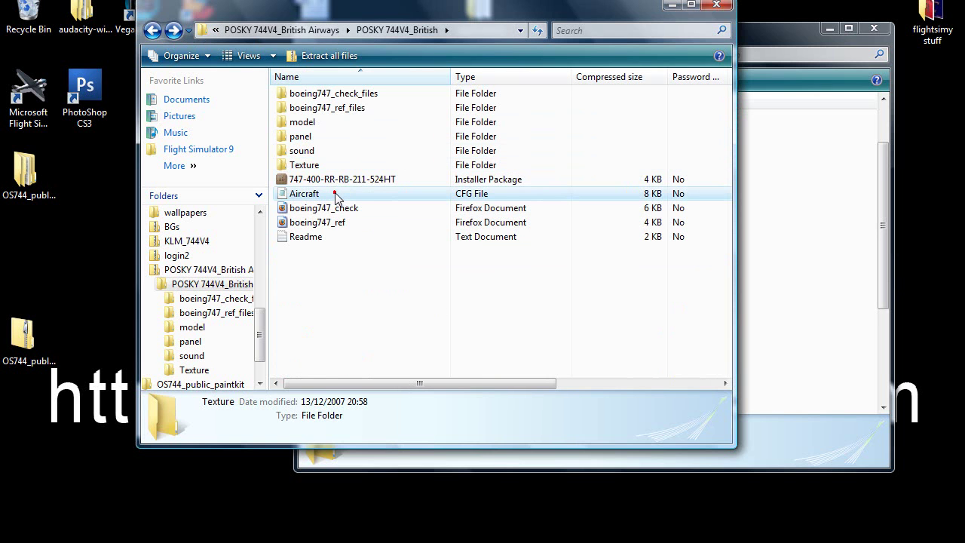
double_click(342, 195)
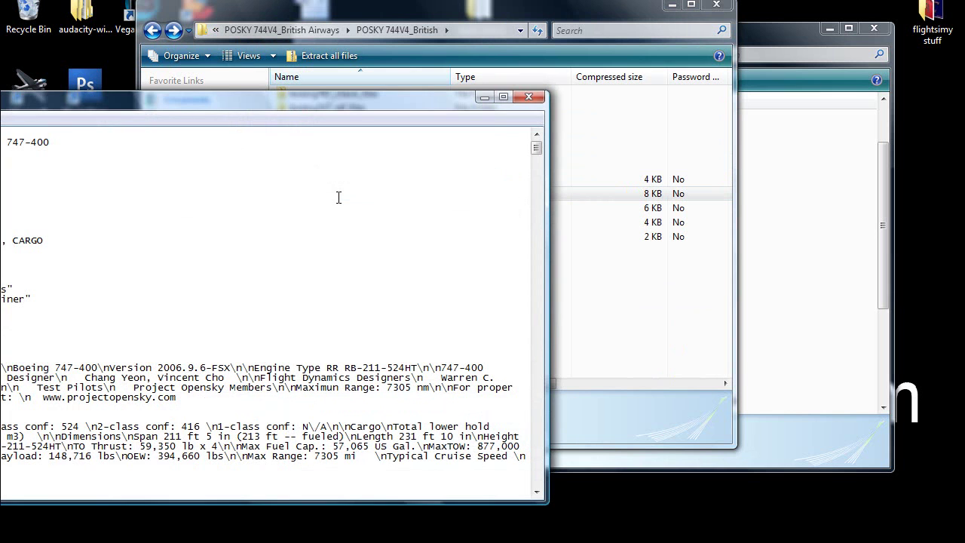
drag(322, 107, 582, 109)
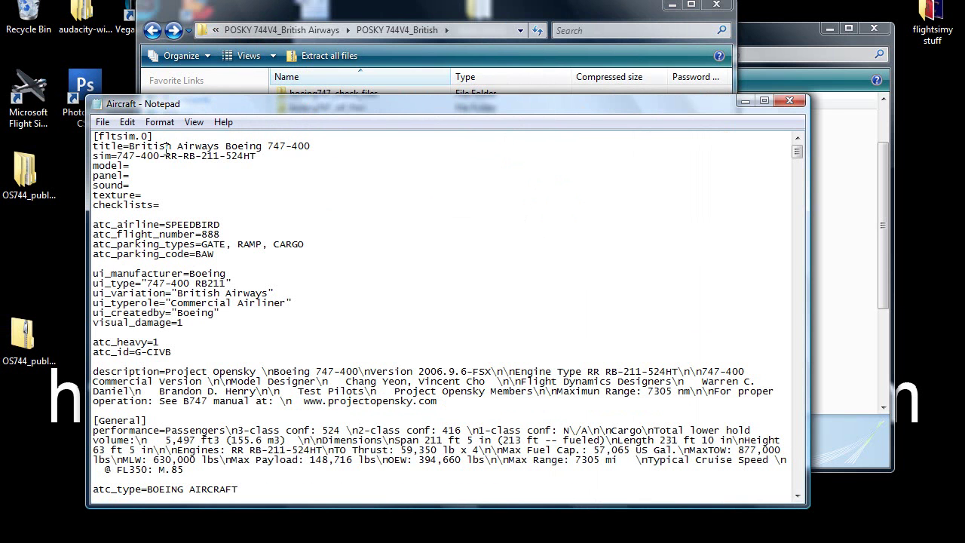
Replace the title value under [fltsim.0] with "red 747 painted by flightsimy" and close the file without saving
drag(130, 145, 269, 145)
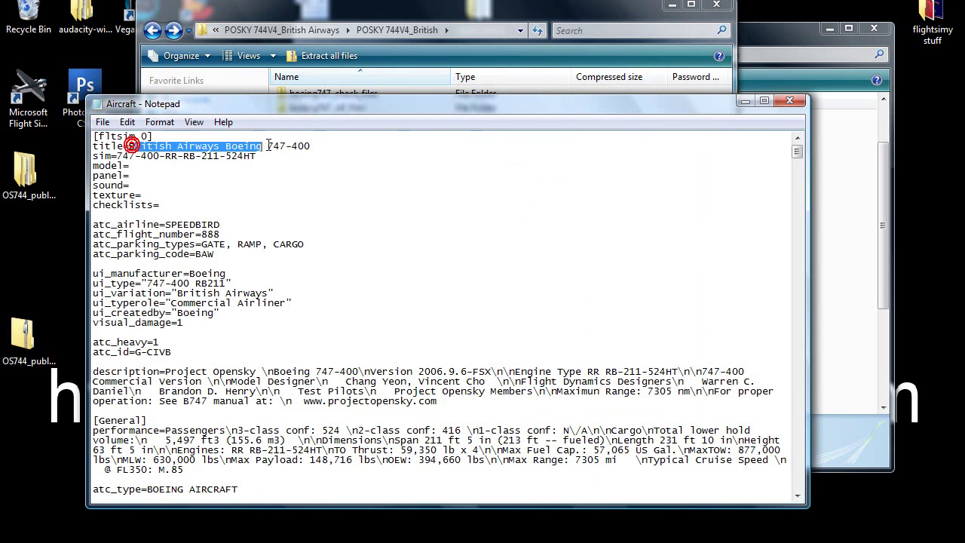
key(BackSpace)
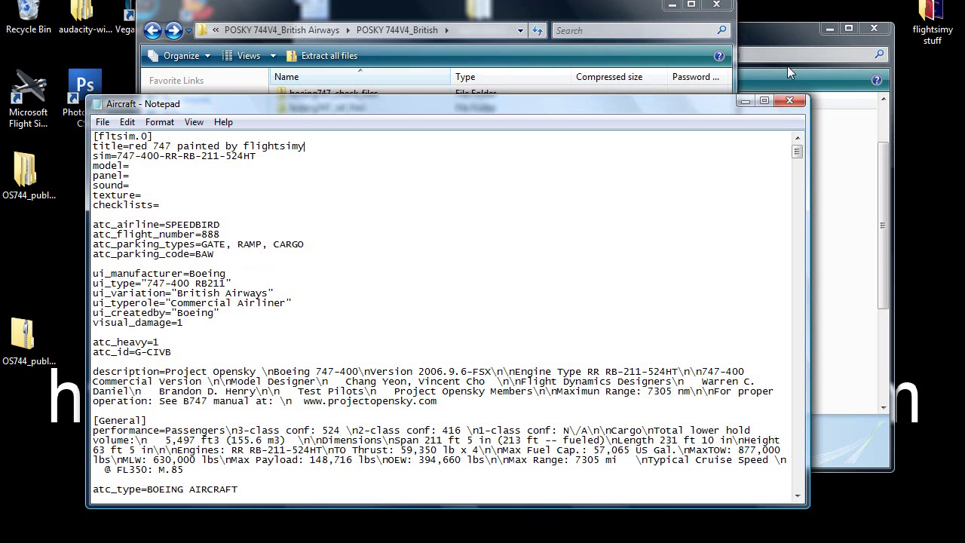
click(788, 102)
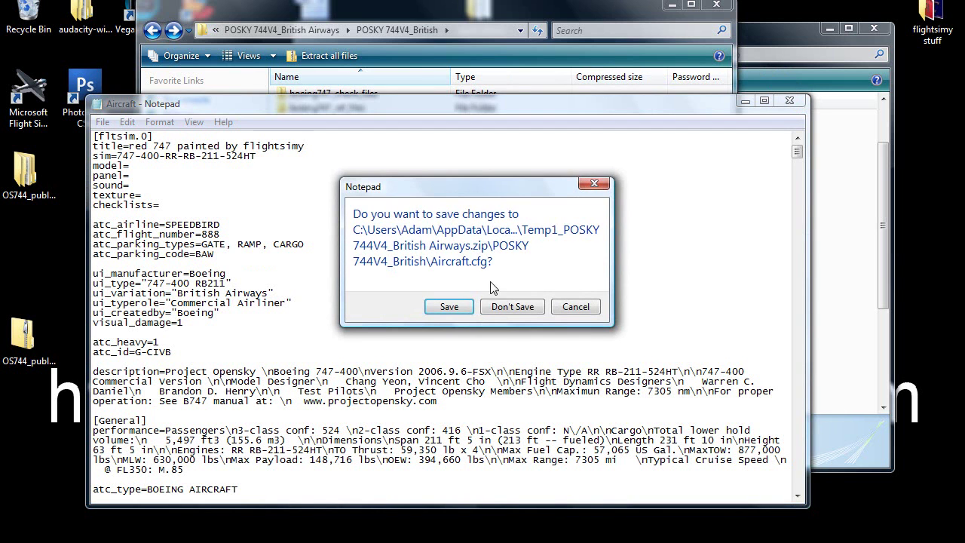
click(501, 304)
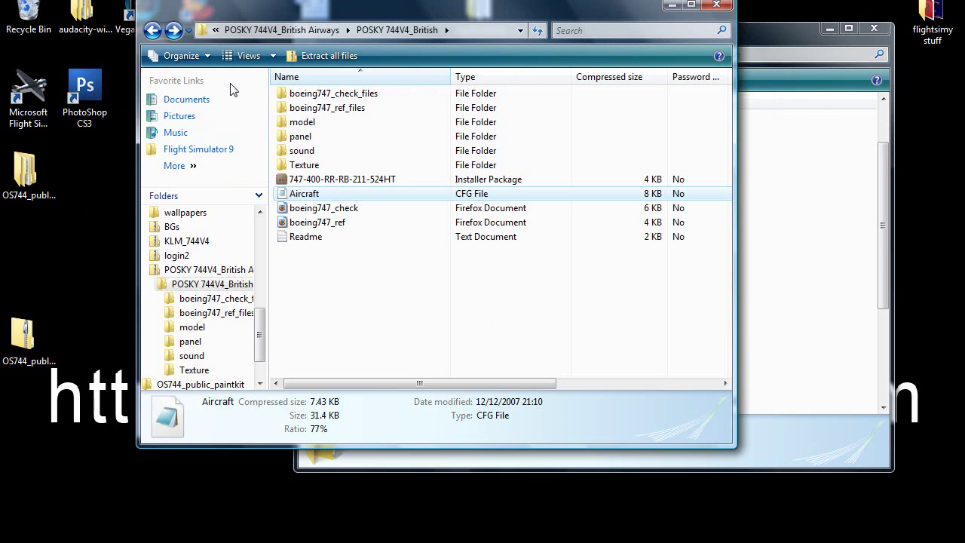
Return to the POSKY 744V4_British Airways archive's top level and copy the POSKY 744V4_British folder
click(153, 30)
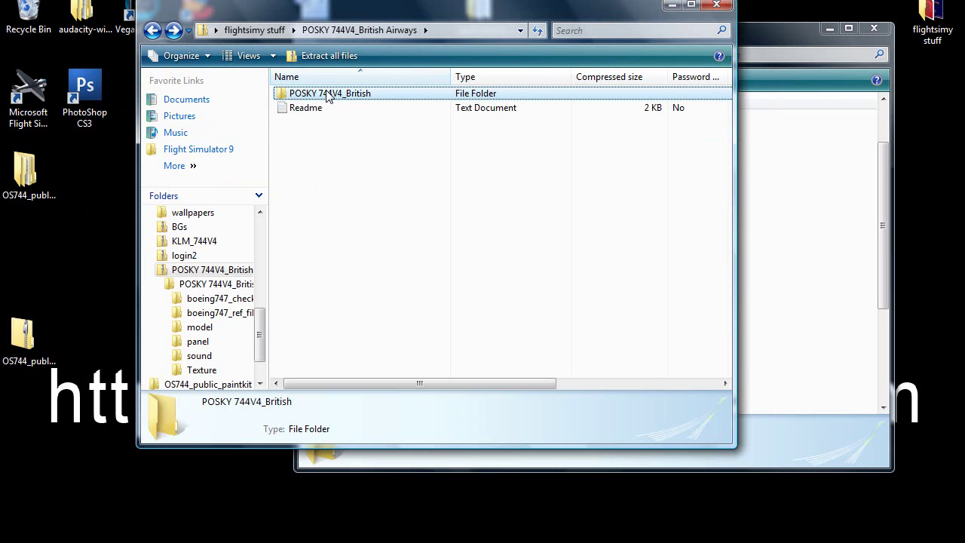
right_click(327, 96)
click(375, 157)
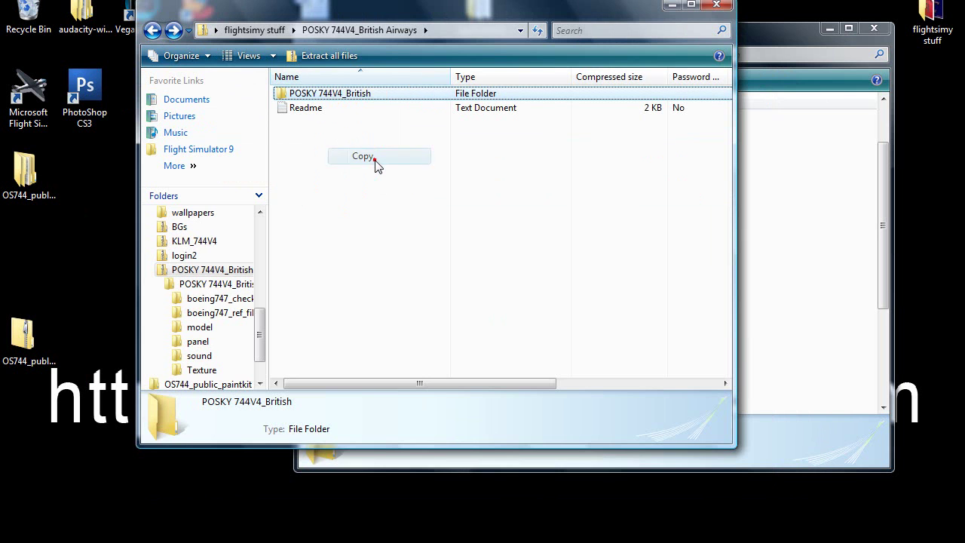
Paste the copied aircraft folder into Flight Simulator 9's Aircraft folder with administrator permission and close both folder windows
click(189, 147)
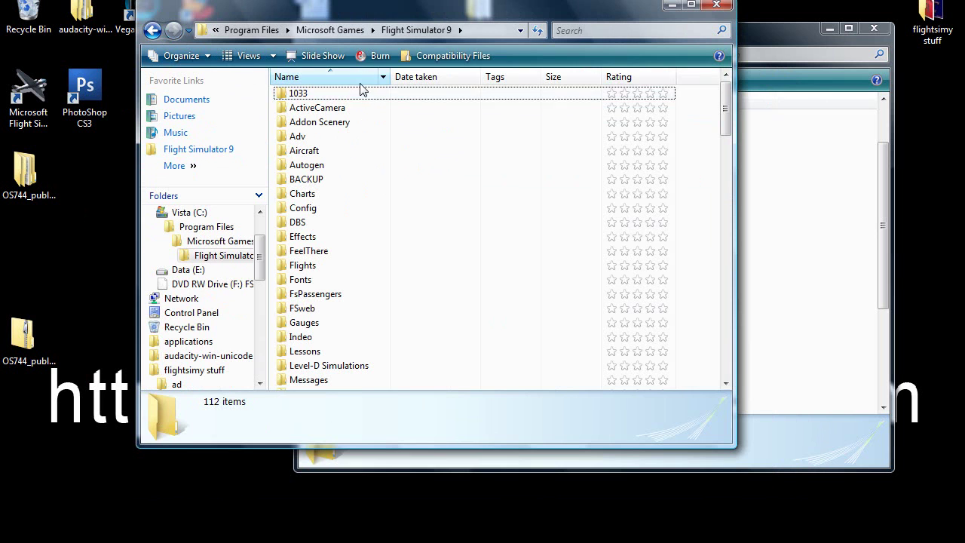
click(318, 154)
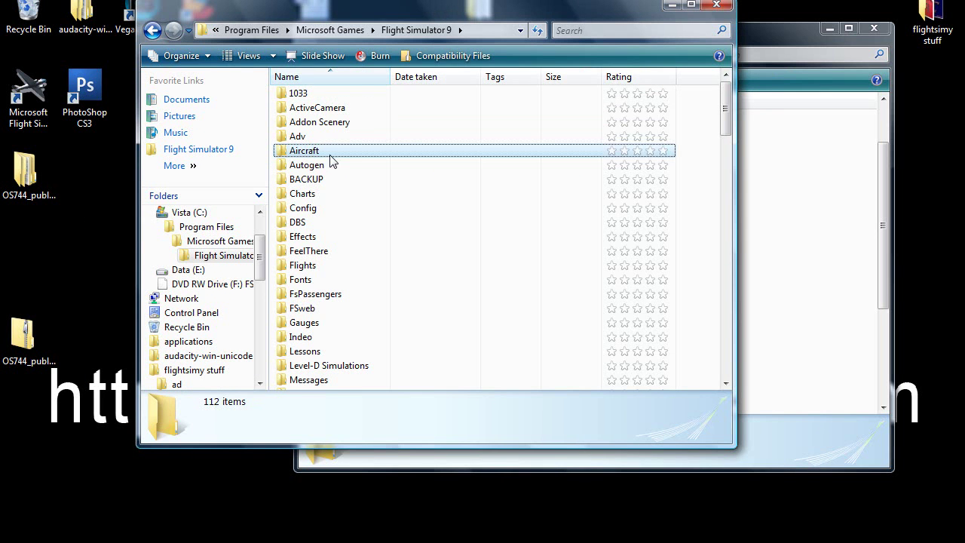
double_click(329, 150)
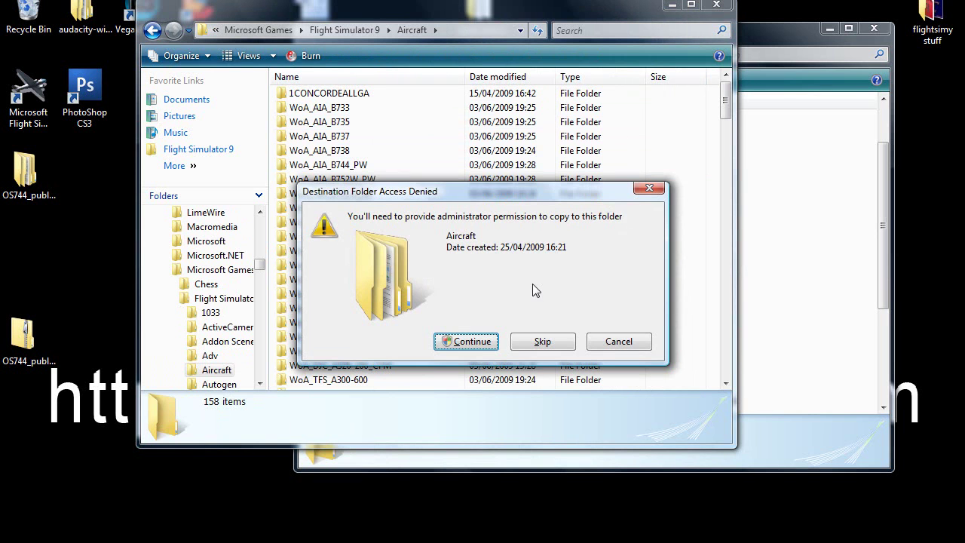
click(473, 342)
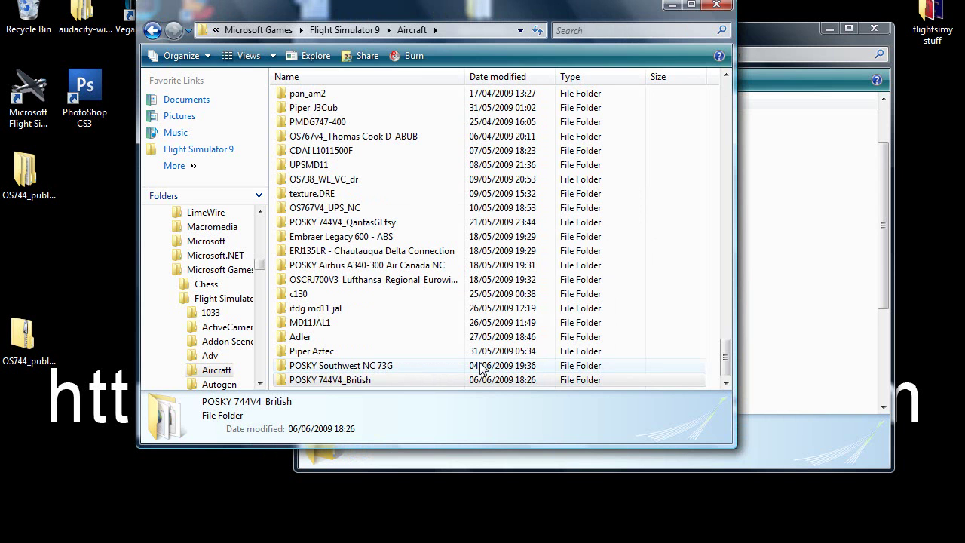
click(717, 4)
click(874, 29)
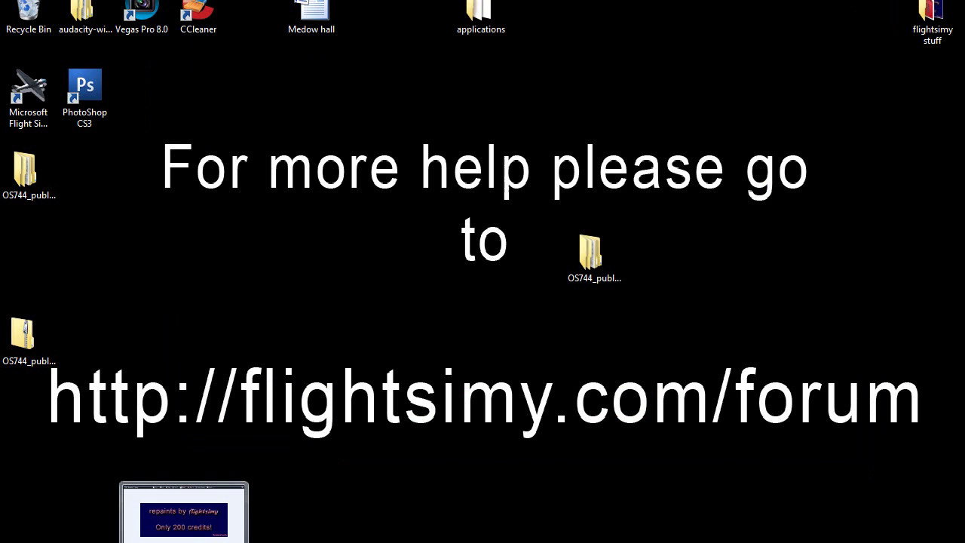
Switch to the repaint shop page in the browser and highlight "fictional repaint" in the item details
click(184, 537)
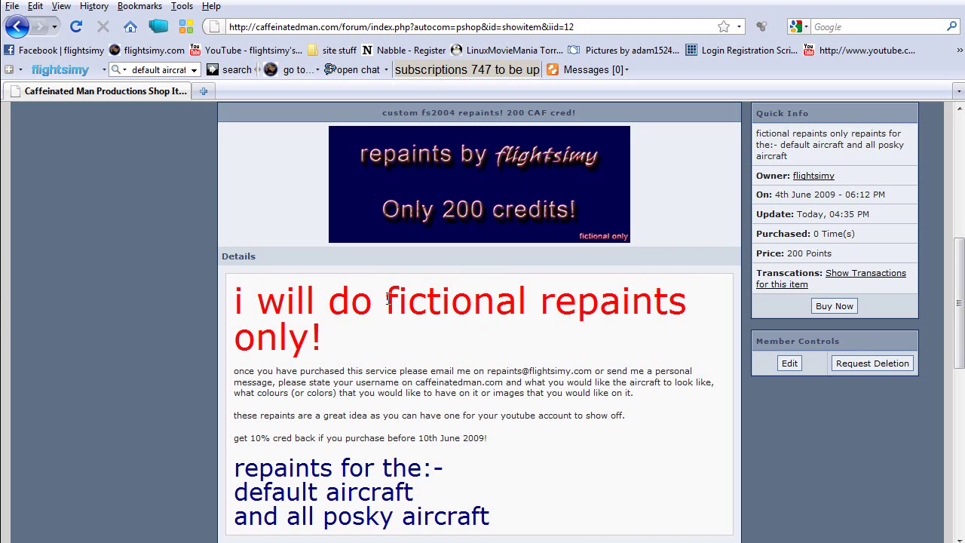
drag(387, 300, 653, 302)
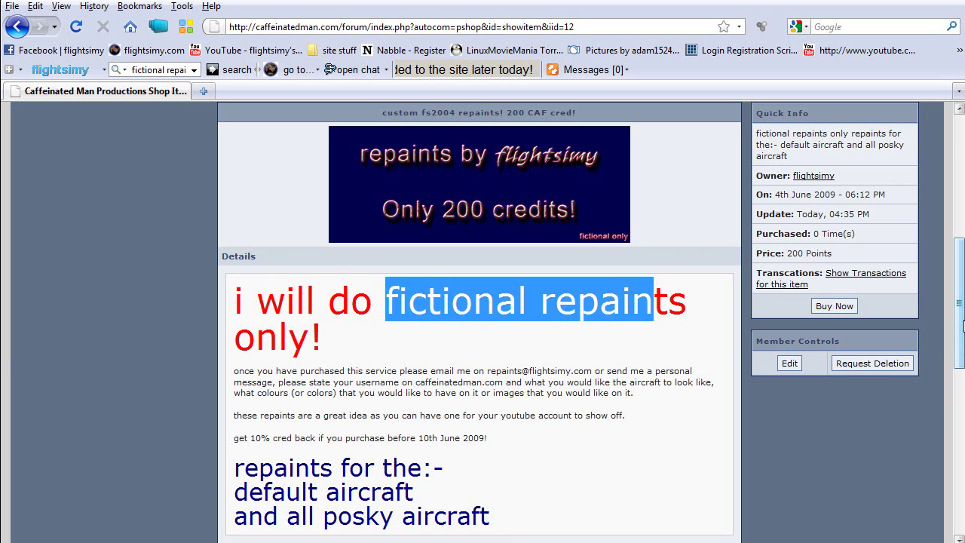
mouse_move(962, 325)
mouse_down()
mouse_move(958, 380)
mouse_move(959, 332)
mouse_up()
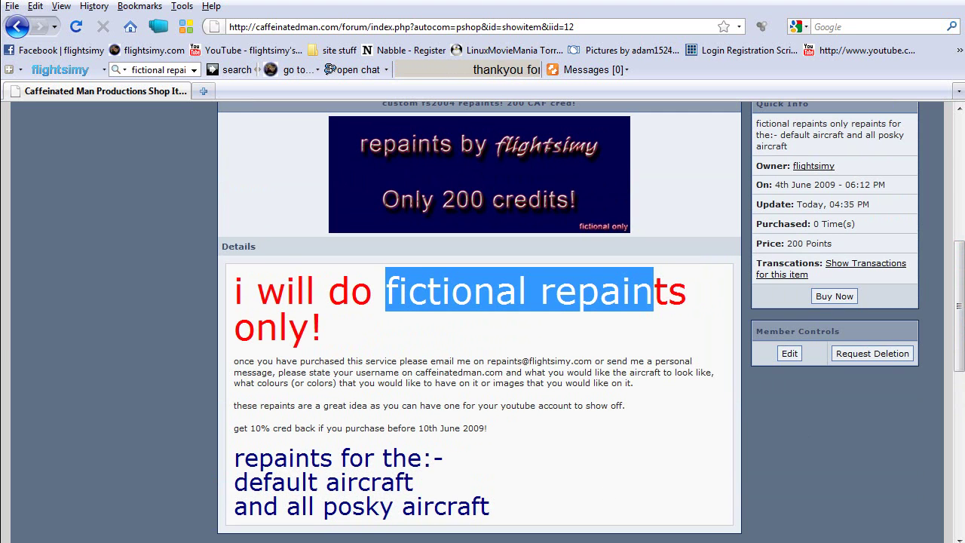
right_click(781, 542)
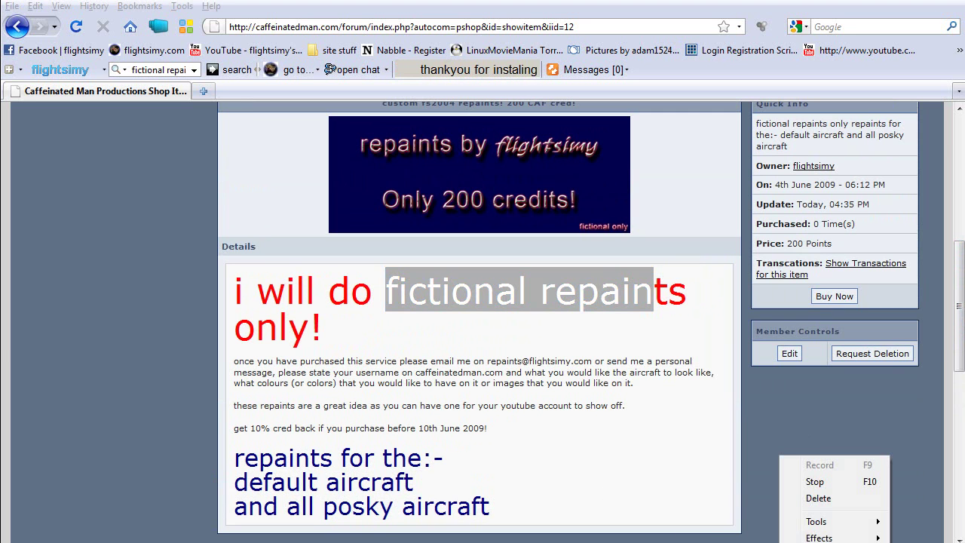
click(845, 482)
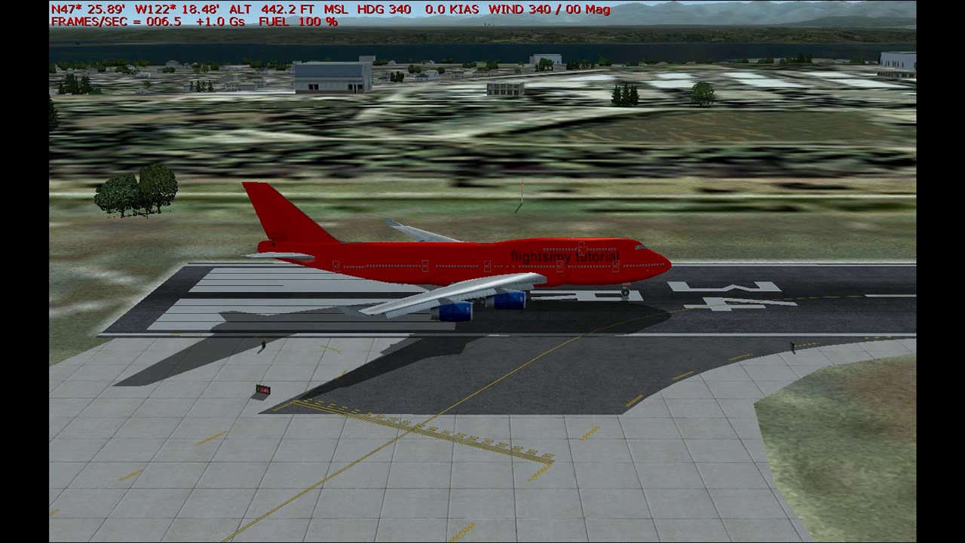